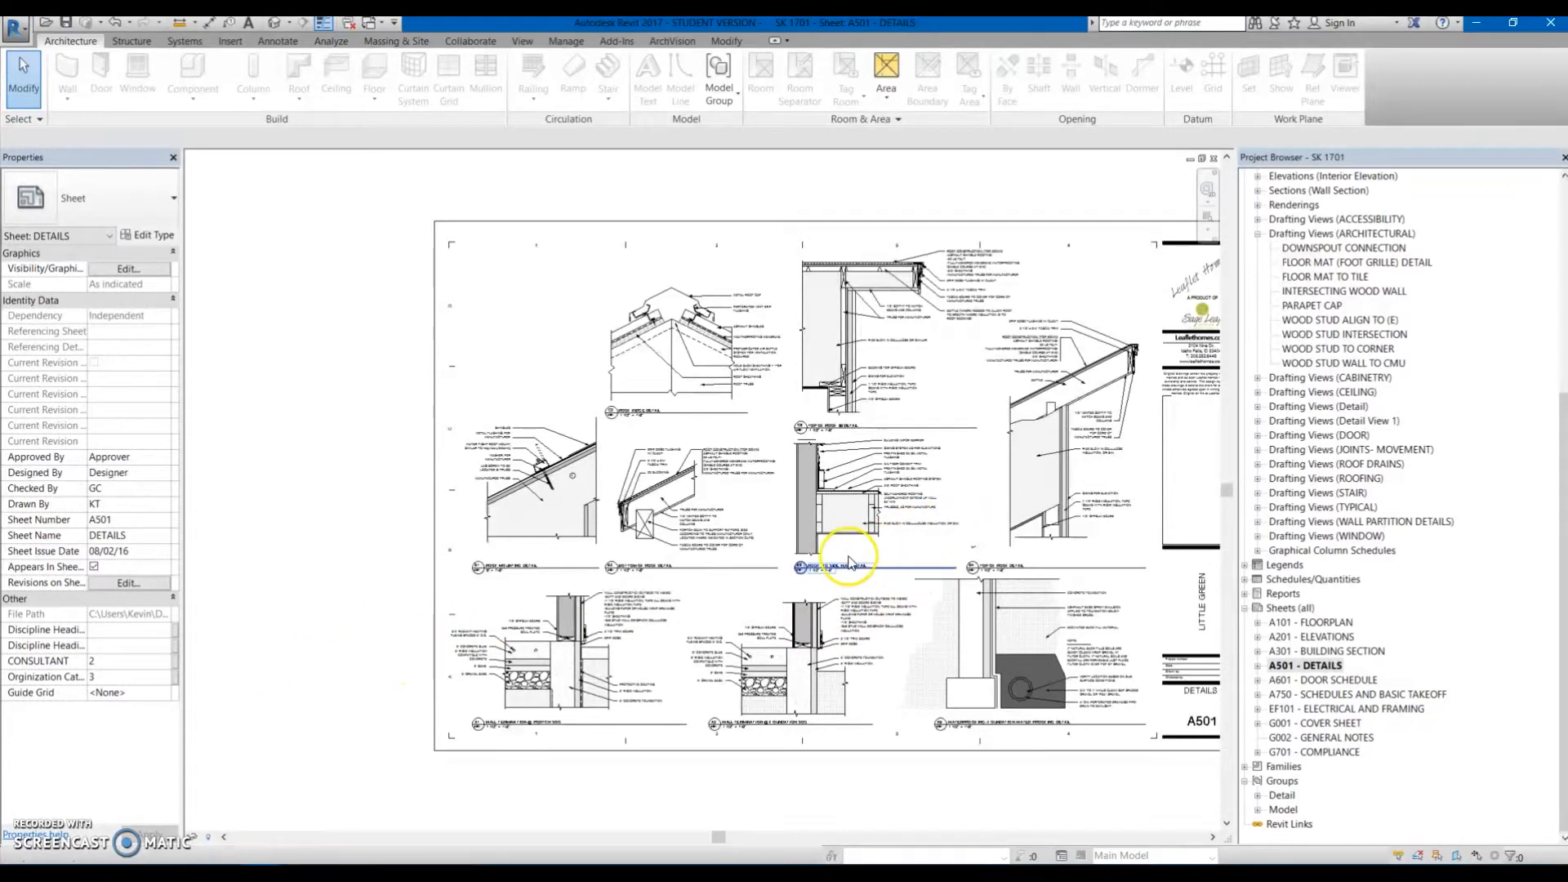
Collapse the Floor Plans group in the project tree and review the drafting view categories and sheet list.
middle_click_drag(931, 555, 784, 587)
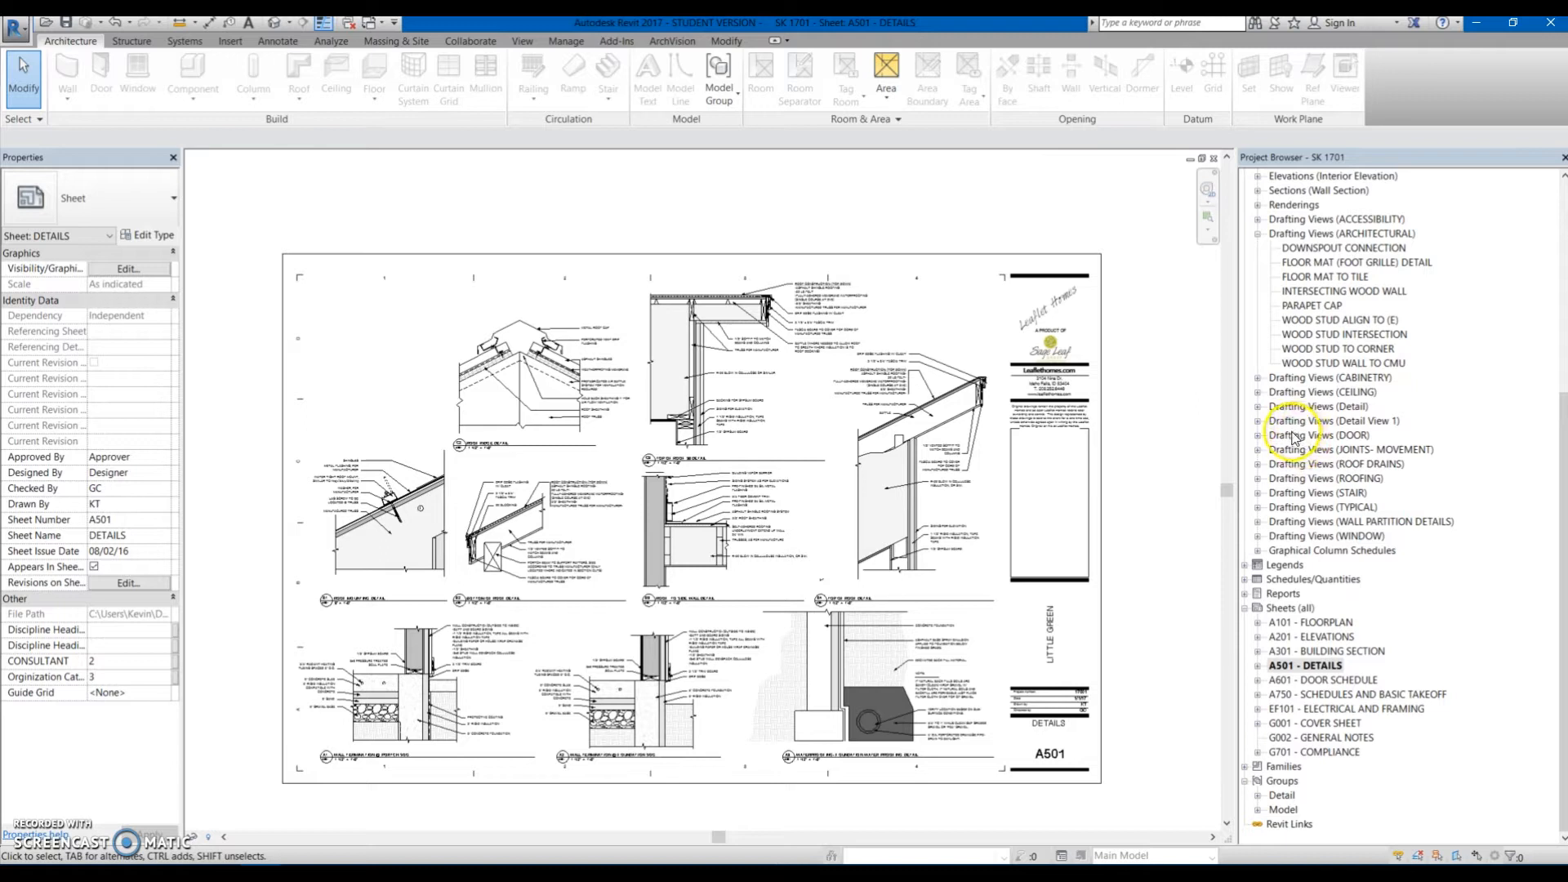
scroll(1284, 374, "up", 7)
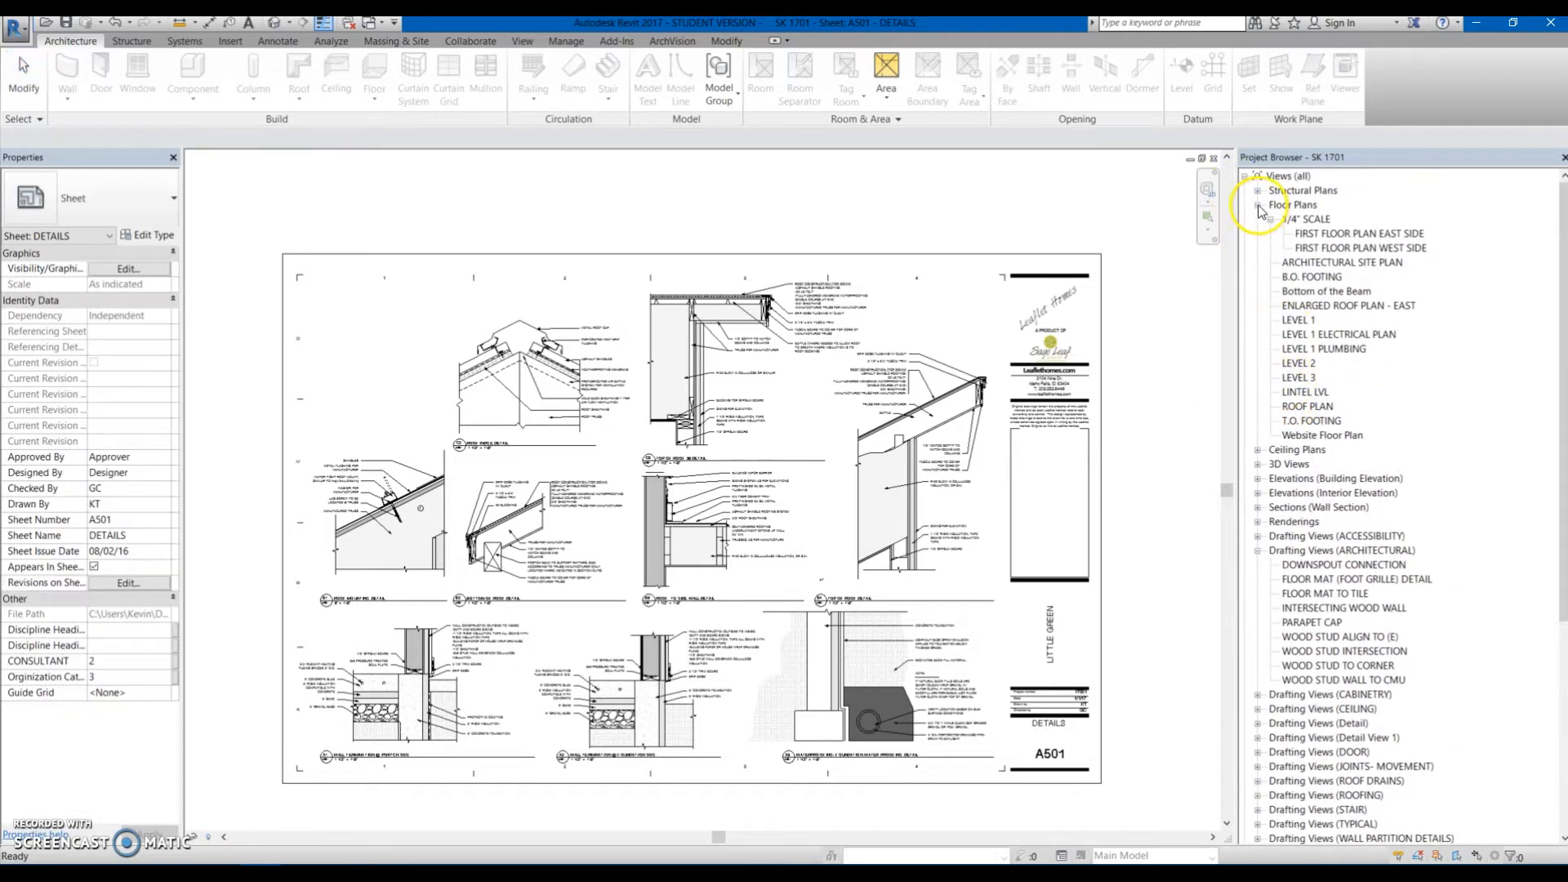
left_click(1259, 206)
scroll(1284, 281, "down", 1)
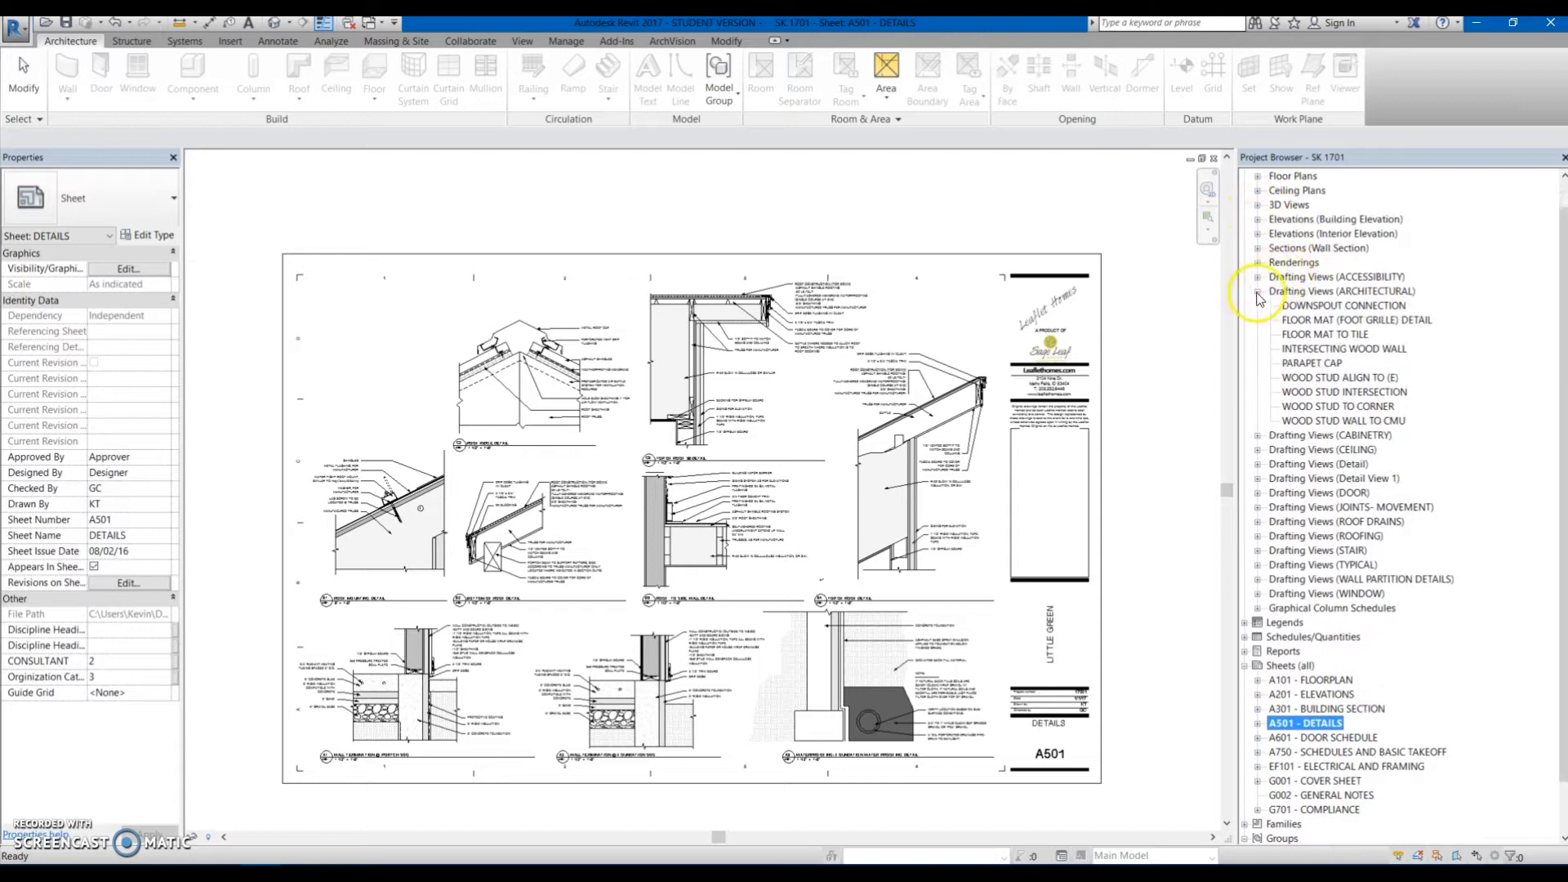
scroll(1299, 245, "up", 1)
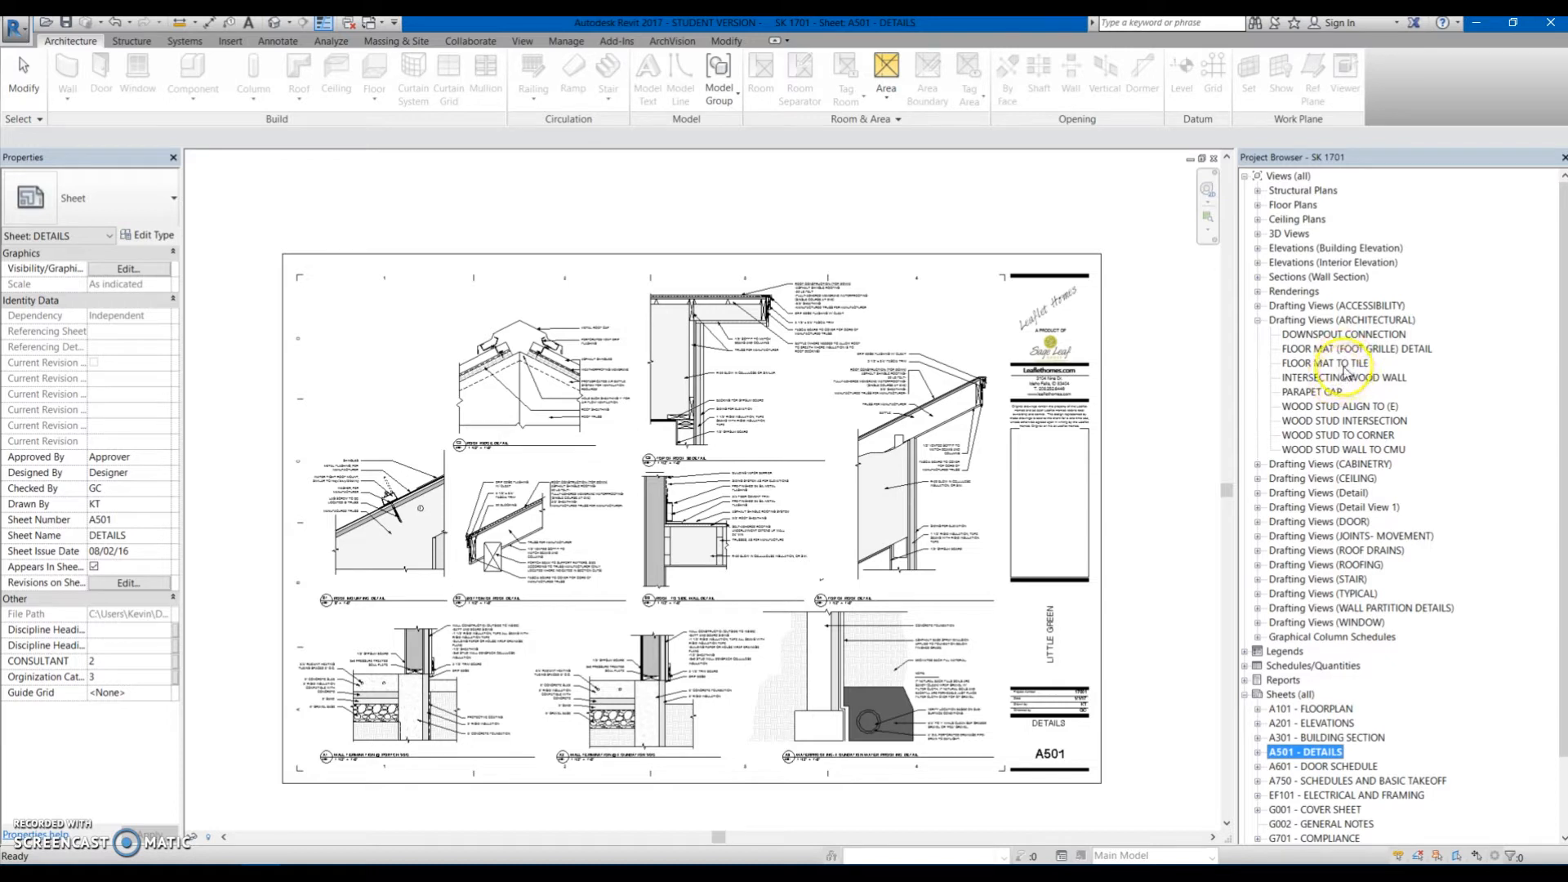
scroll(1303, 376, "down", 1)
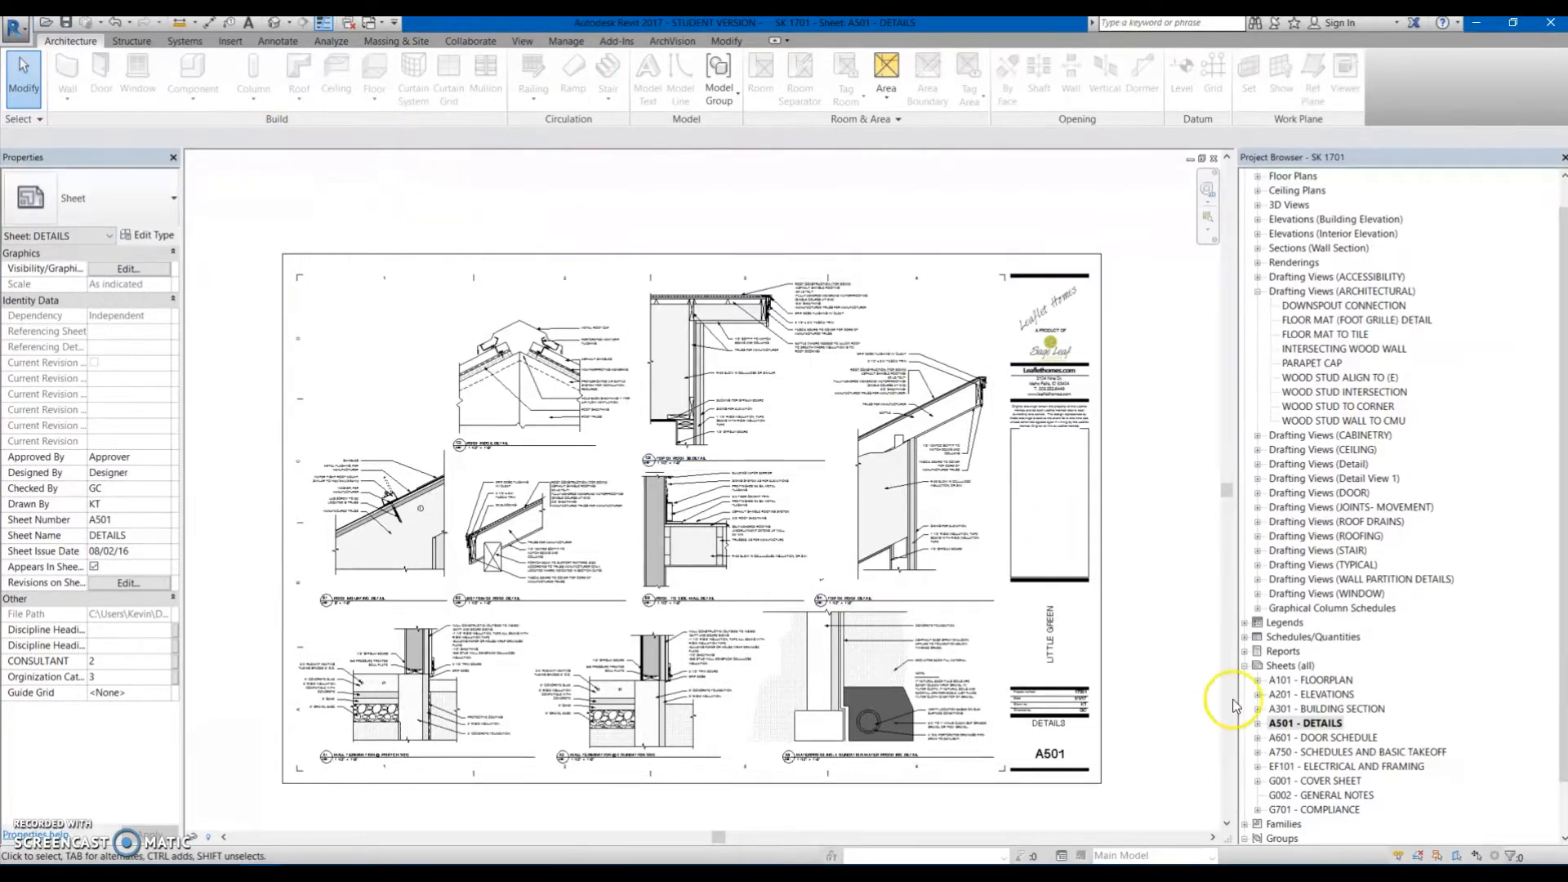
scroll(865, 531, "down", 2)
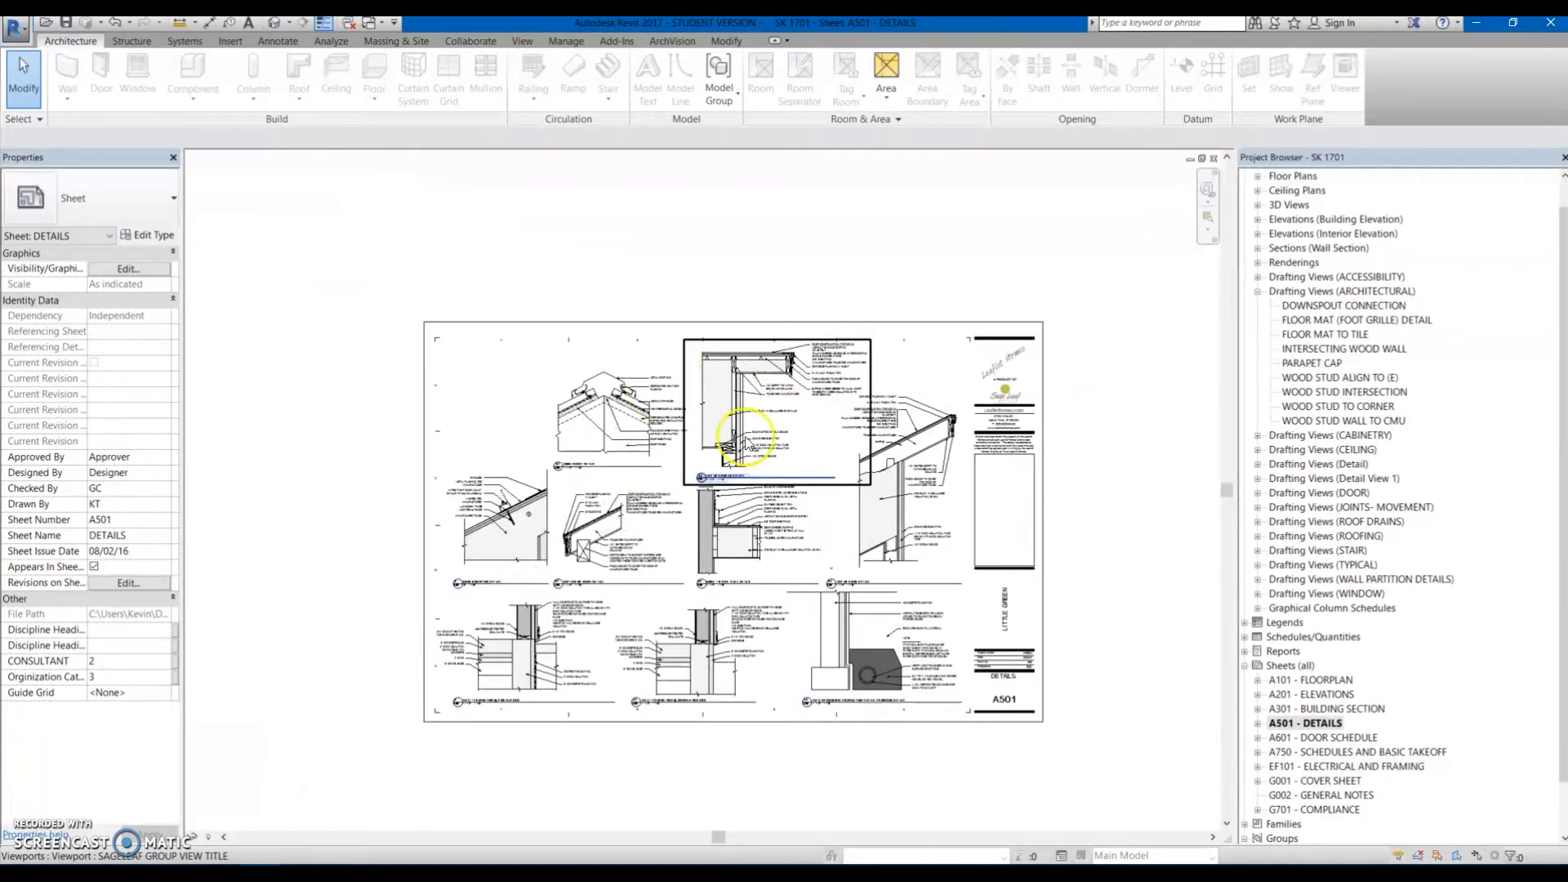
Create a new sheet with the 22 x 34 Horizontal Leaflet Homes titleblock, dismissing the save reminder.
right_click(1301, 724)
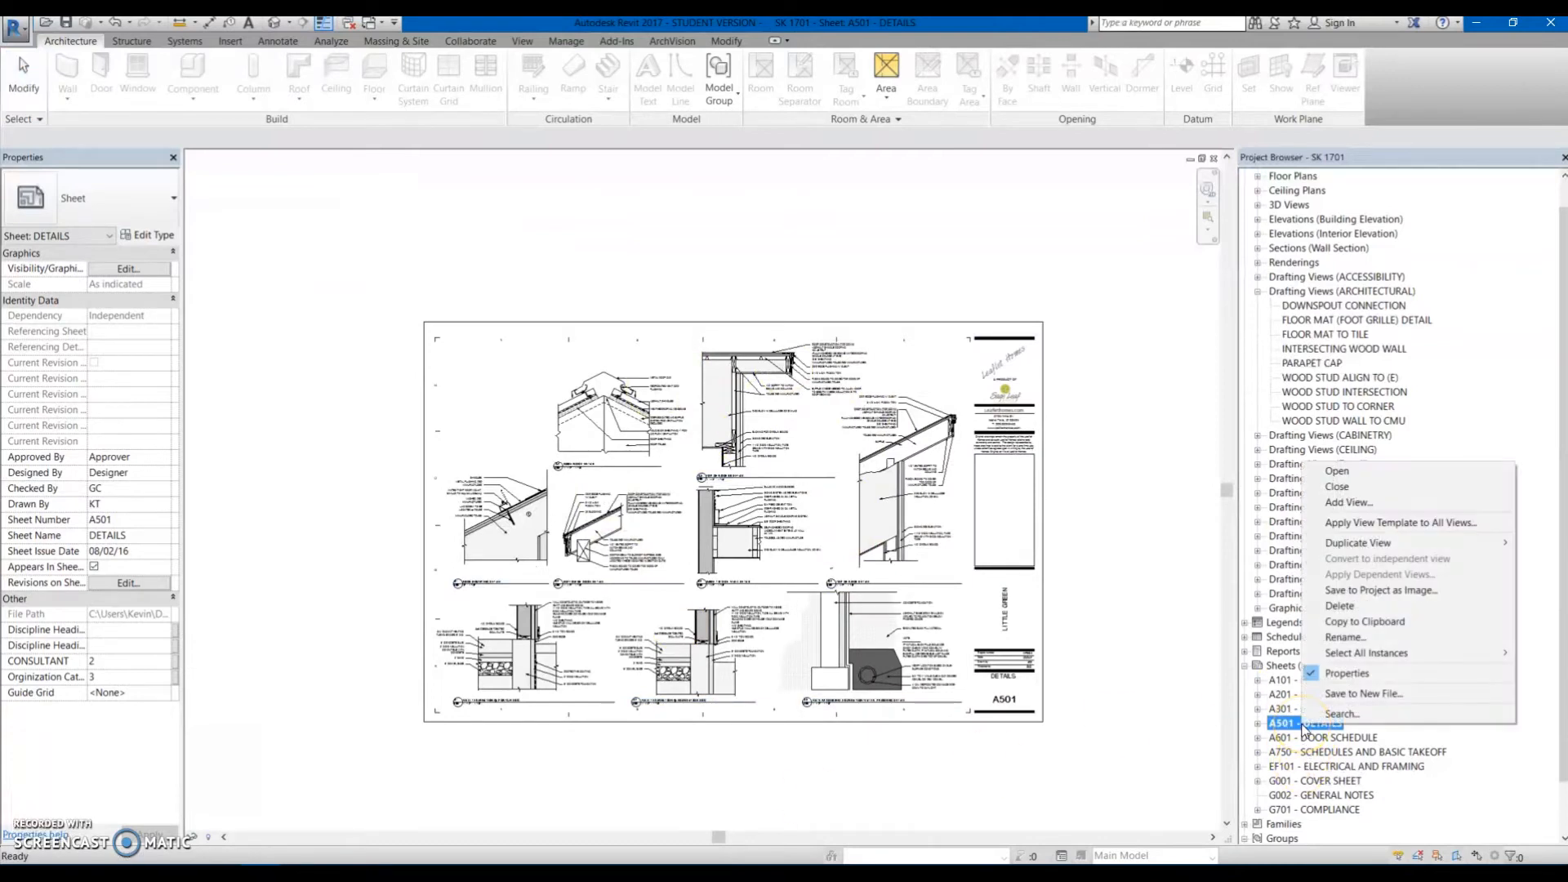
mouse_move(1382, 550)
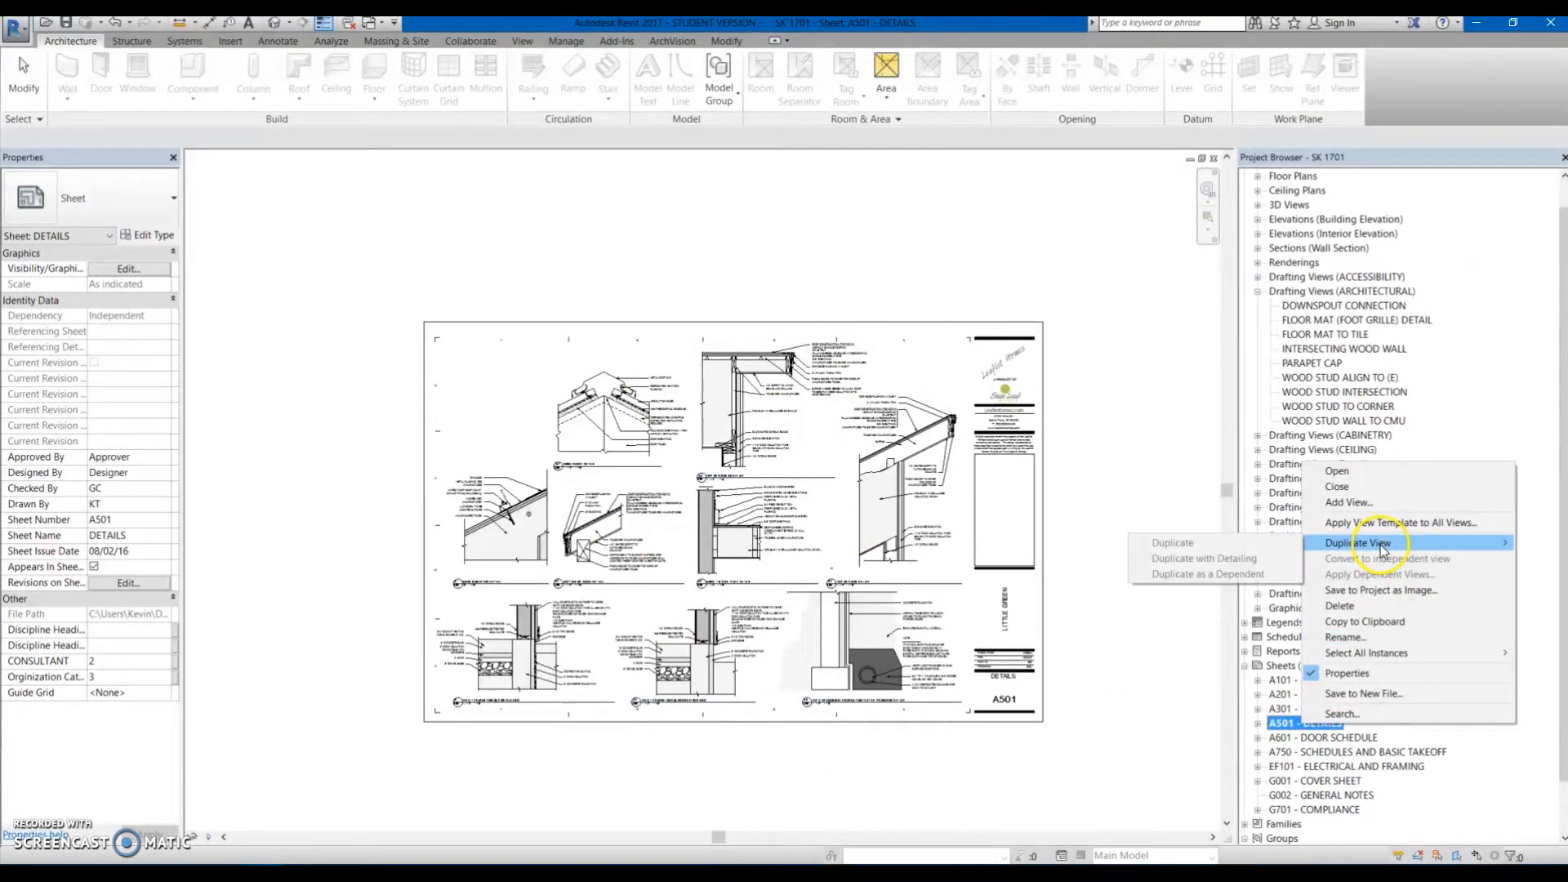
left_click(1277, 666)
right_click(1279, 668)
left_click(1326, 675)
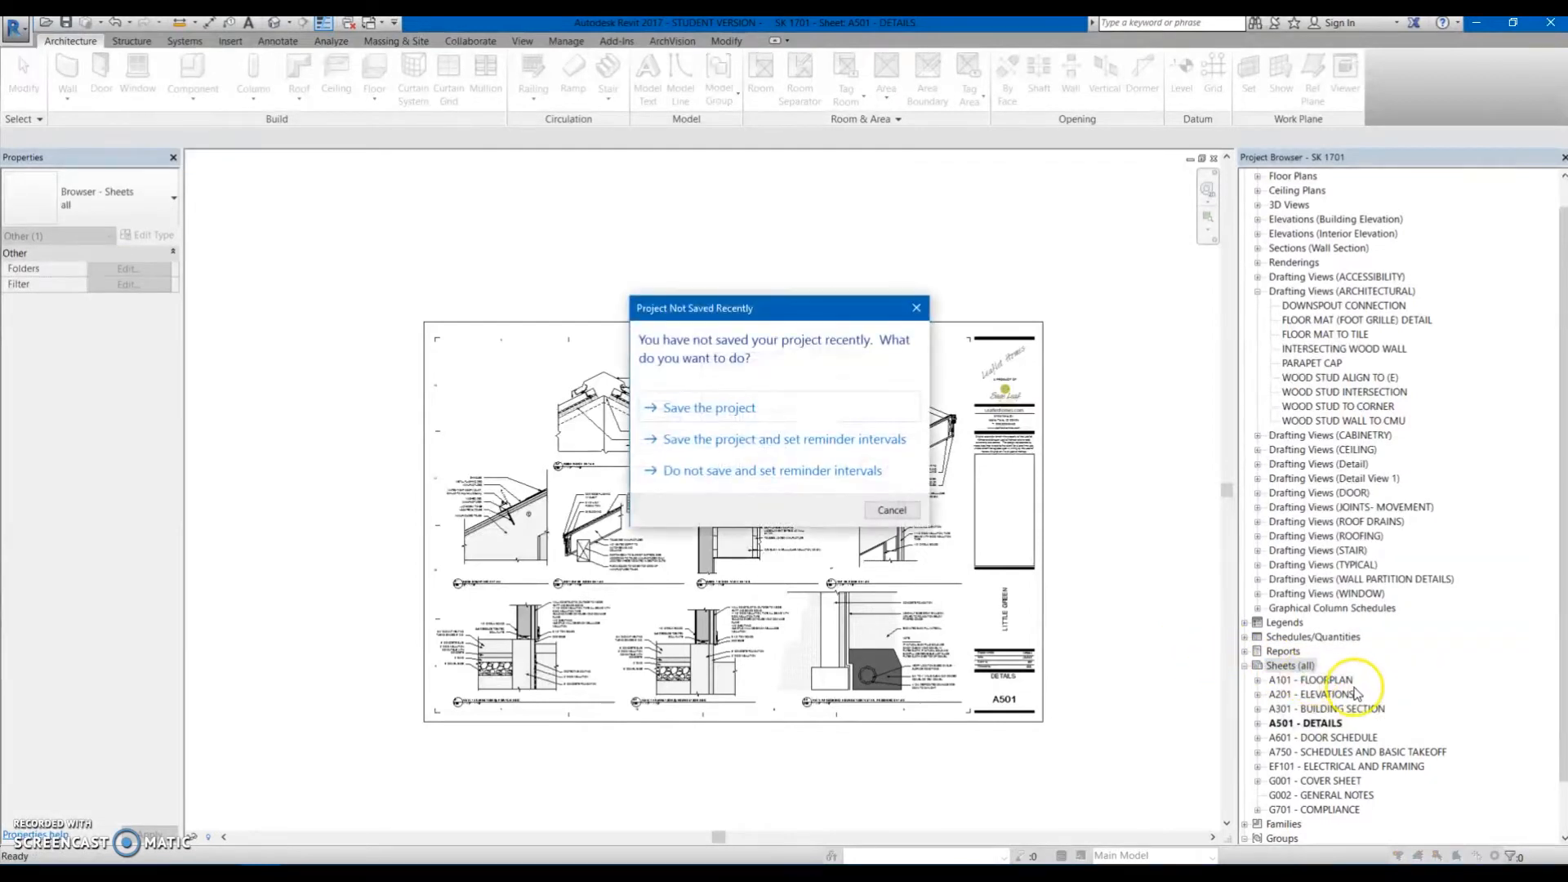
left_click(895, 510)
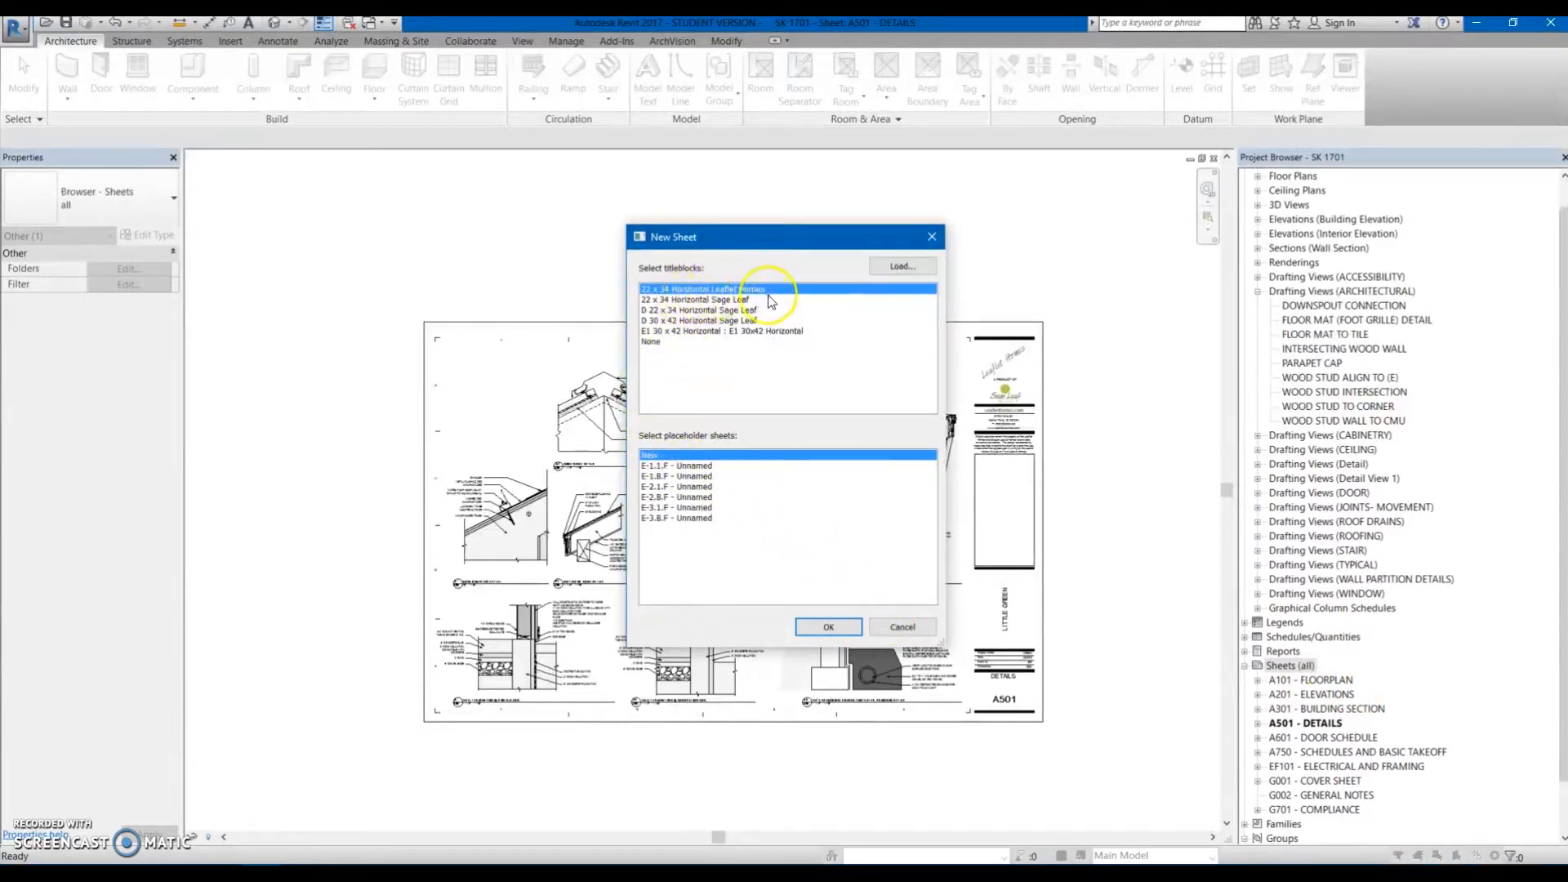
left_click(828, 627)
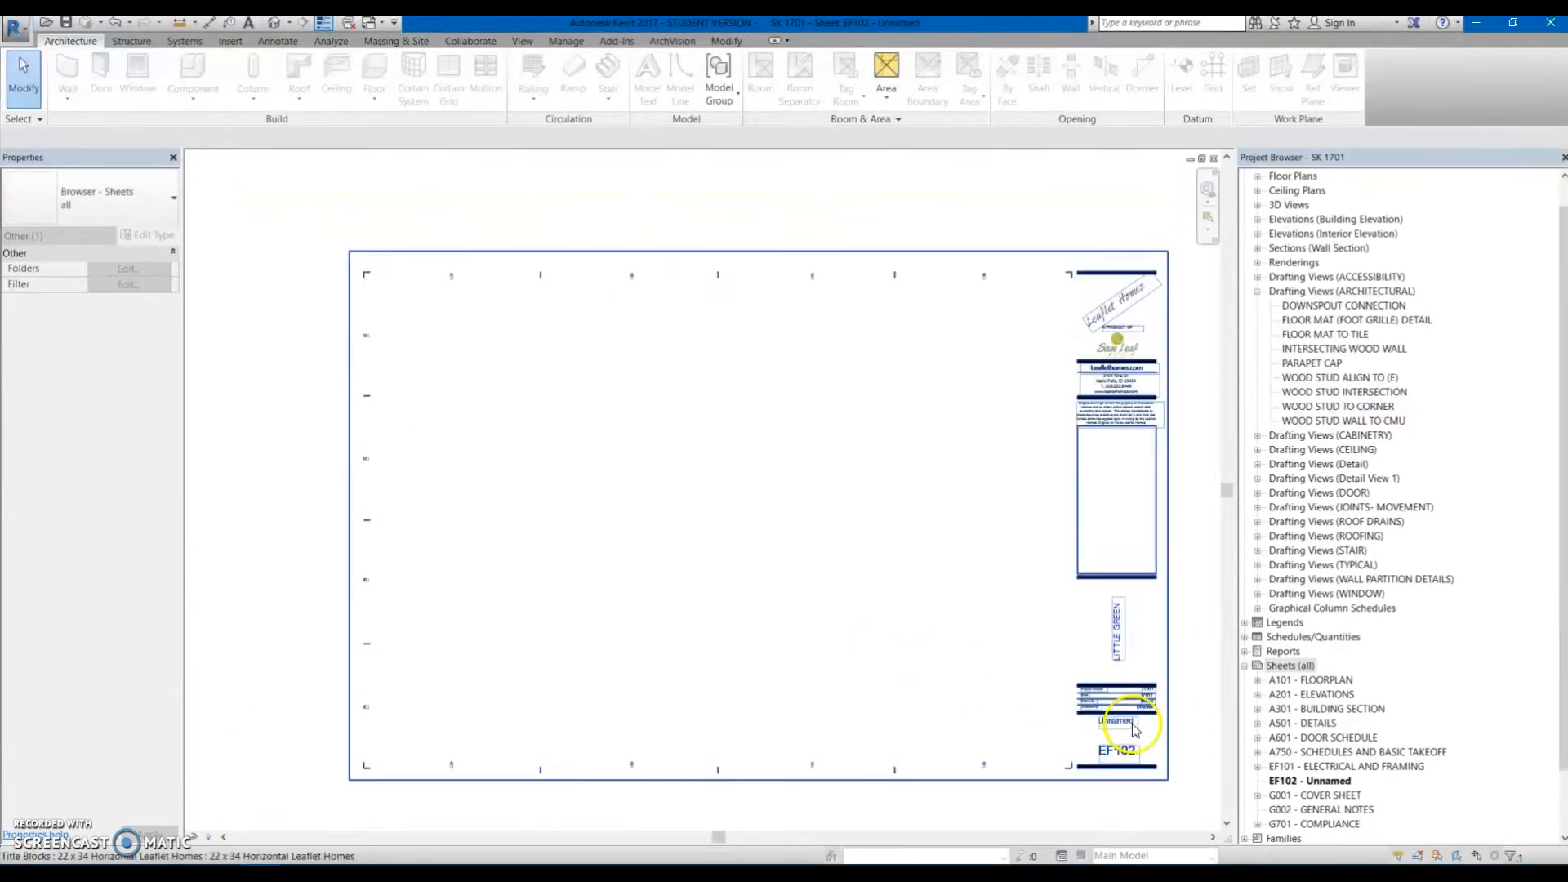
Renumber the new sheet to A502 and name it DETAILS.
left_click(1111, 762)
left_click(1112, 762)
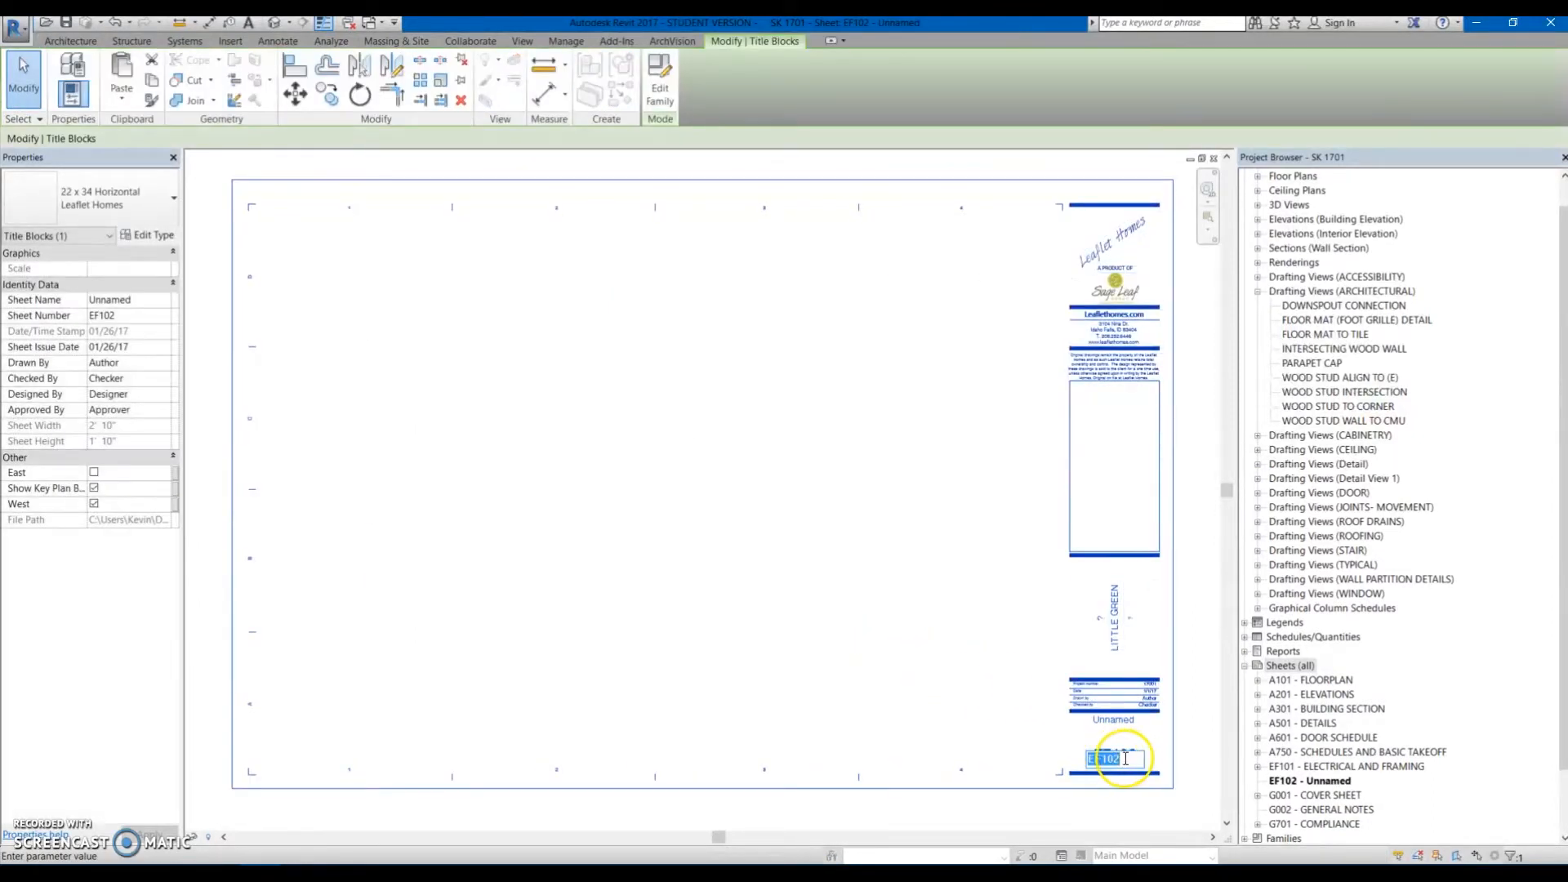
right_click(1331, 781)
left_click(1379, 696)
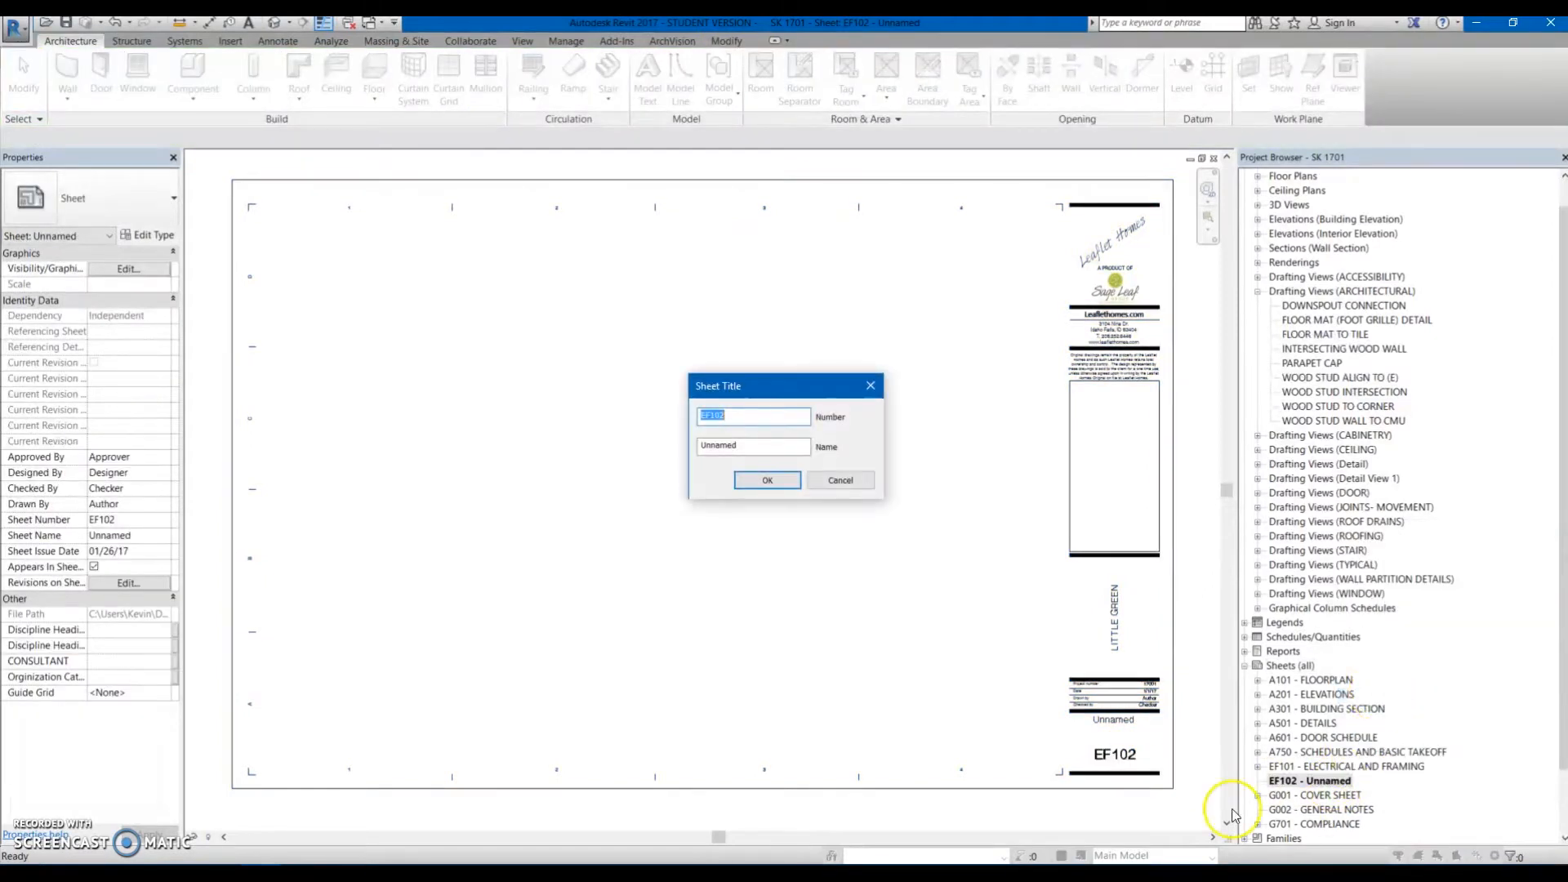
left_click_drag(726, 416, 651, 419)
left_click_drag(807, 417, 570, 394)
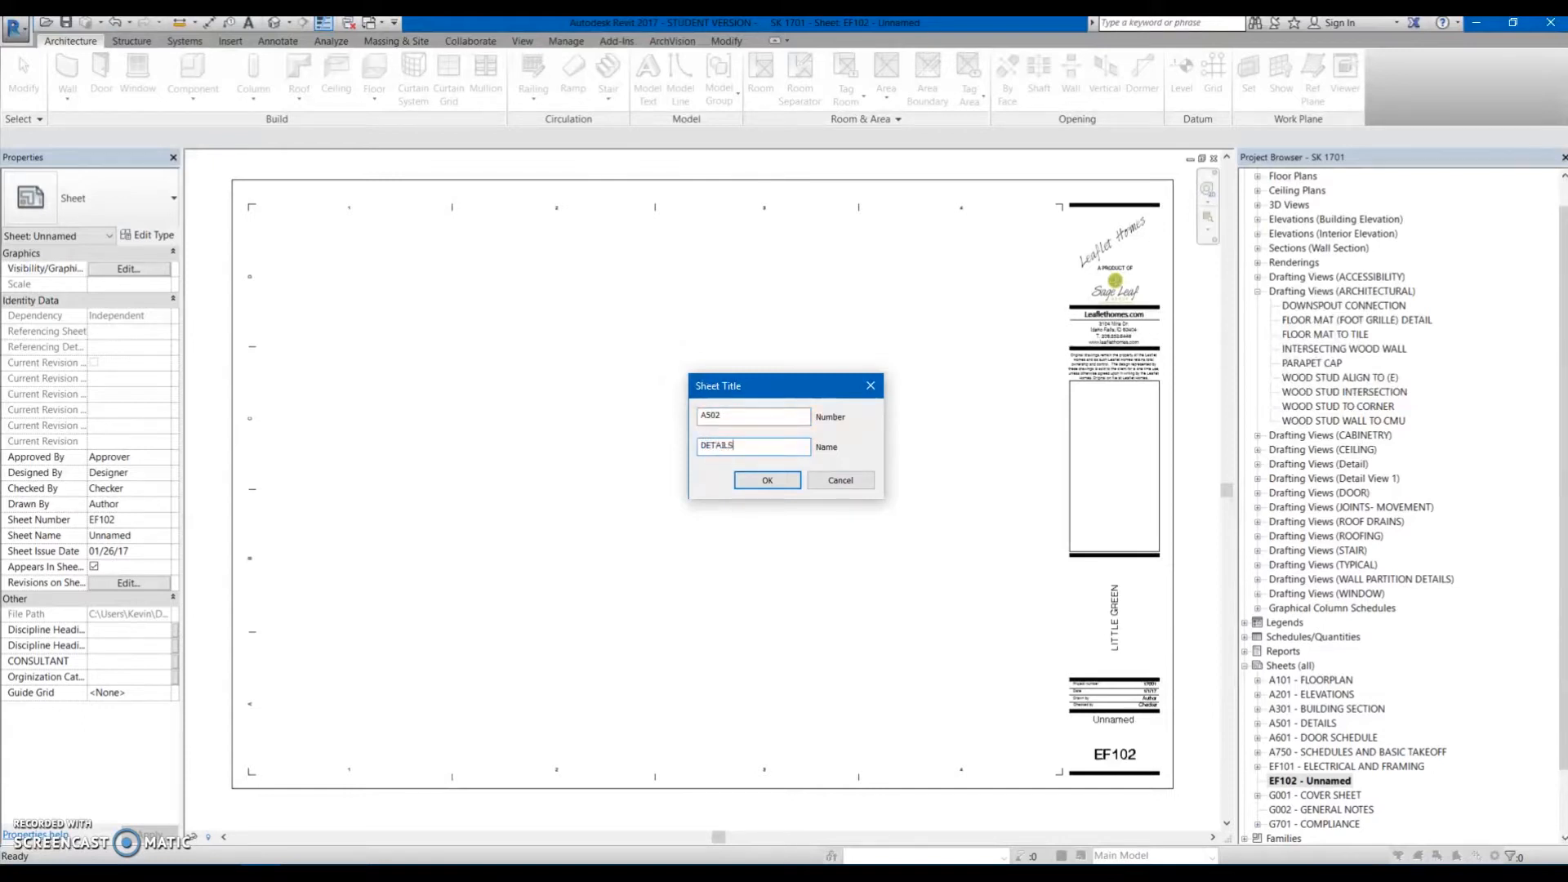
key("Return")
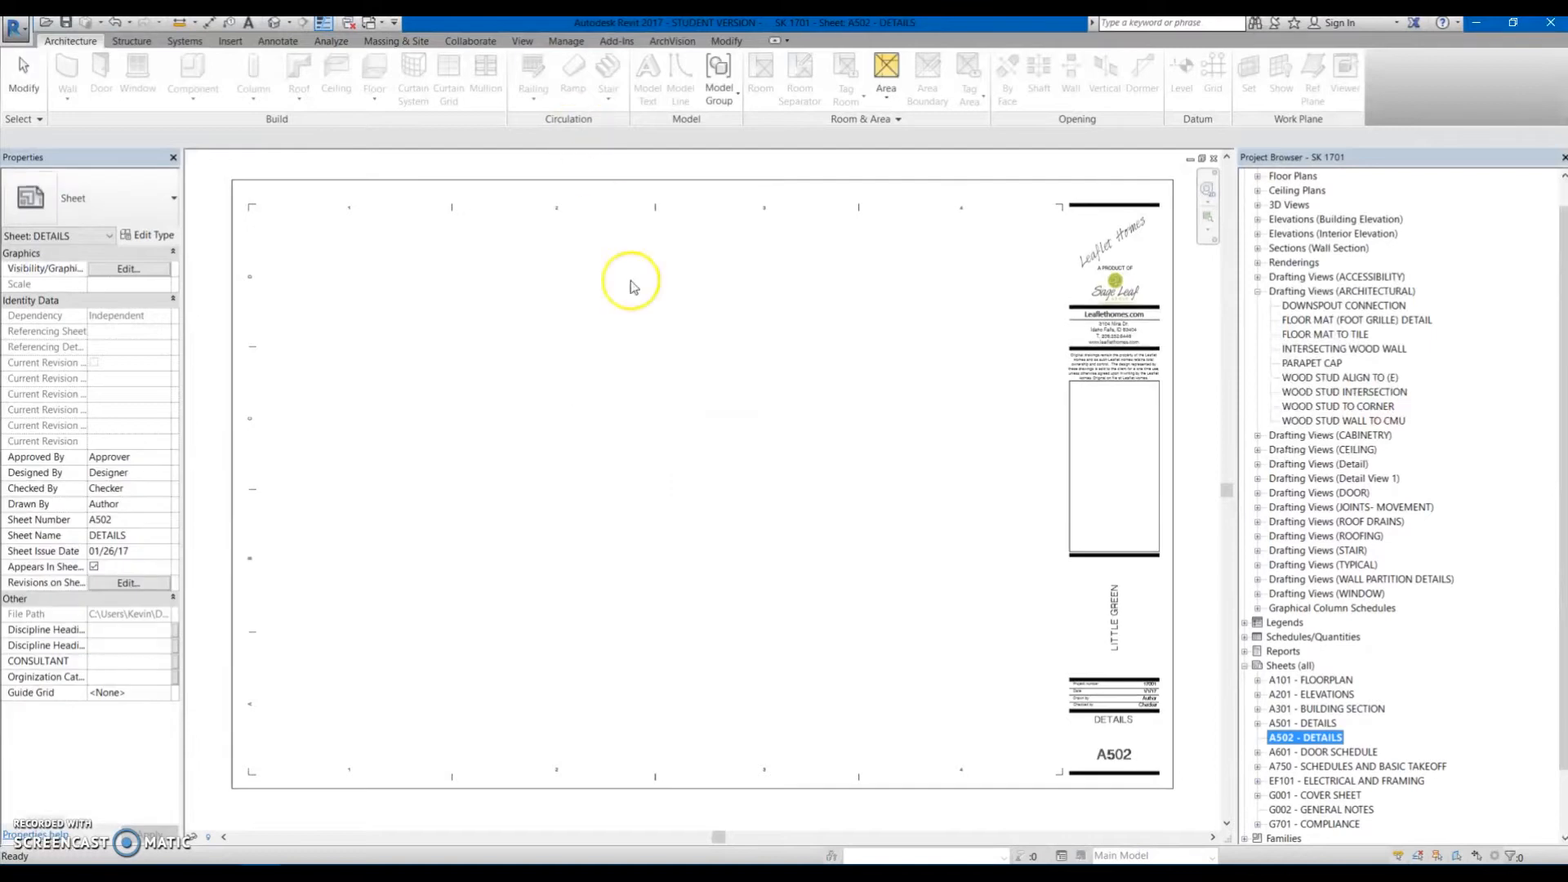
left_click(714, 429)
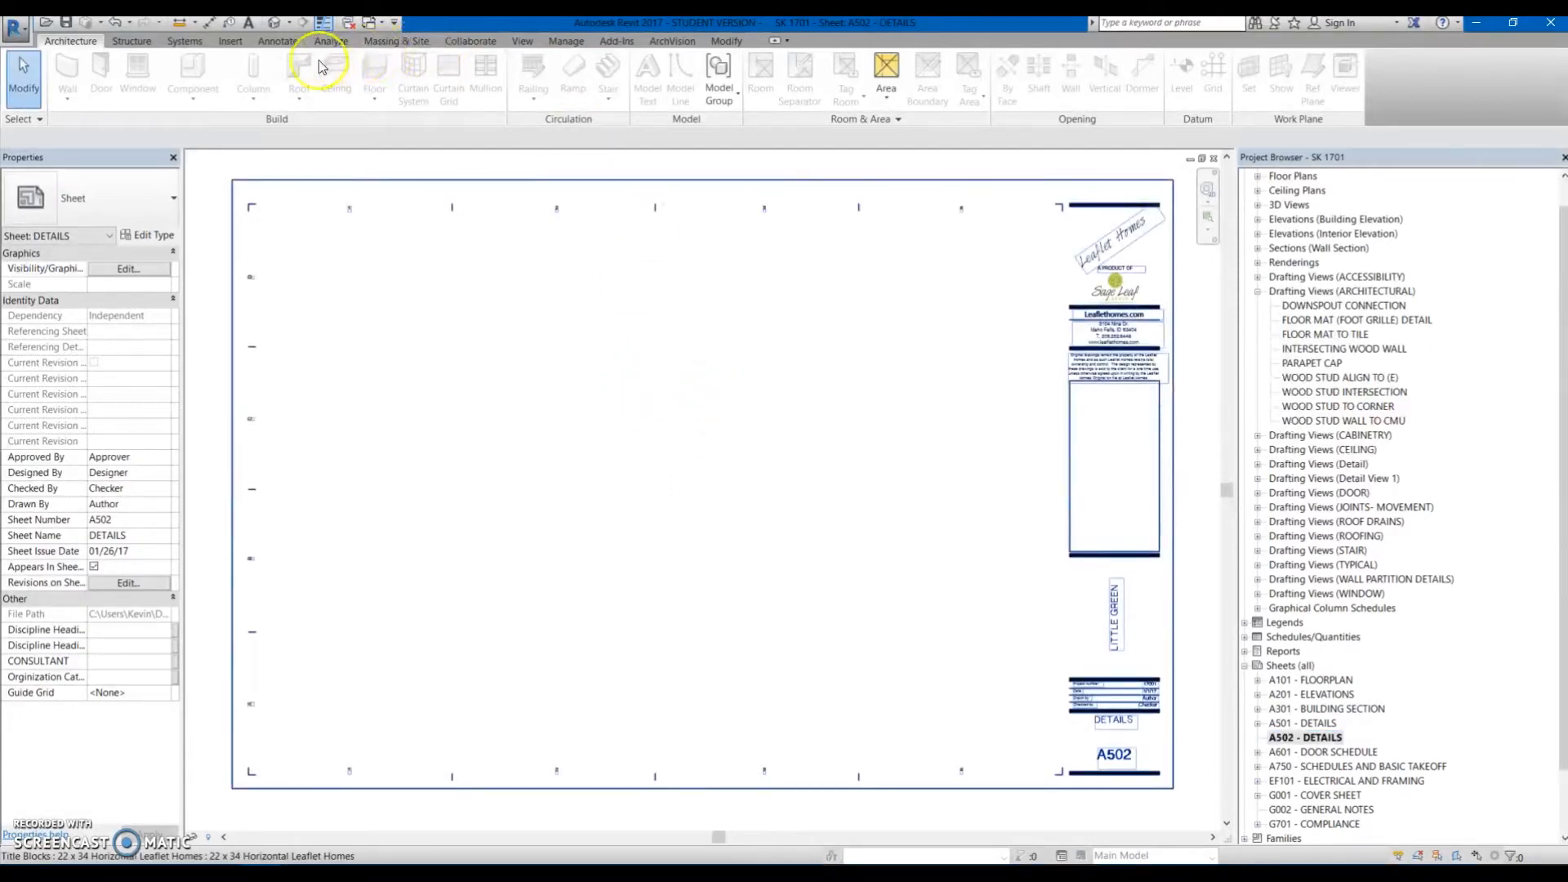
Start inserting views from a file, opening the project in 01-RVT > 02-DD-CD of the 16001 folder under 01 Project Files.
left_click(231, 42)
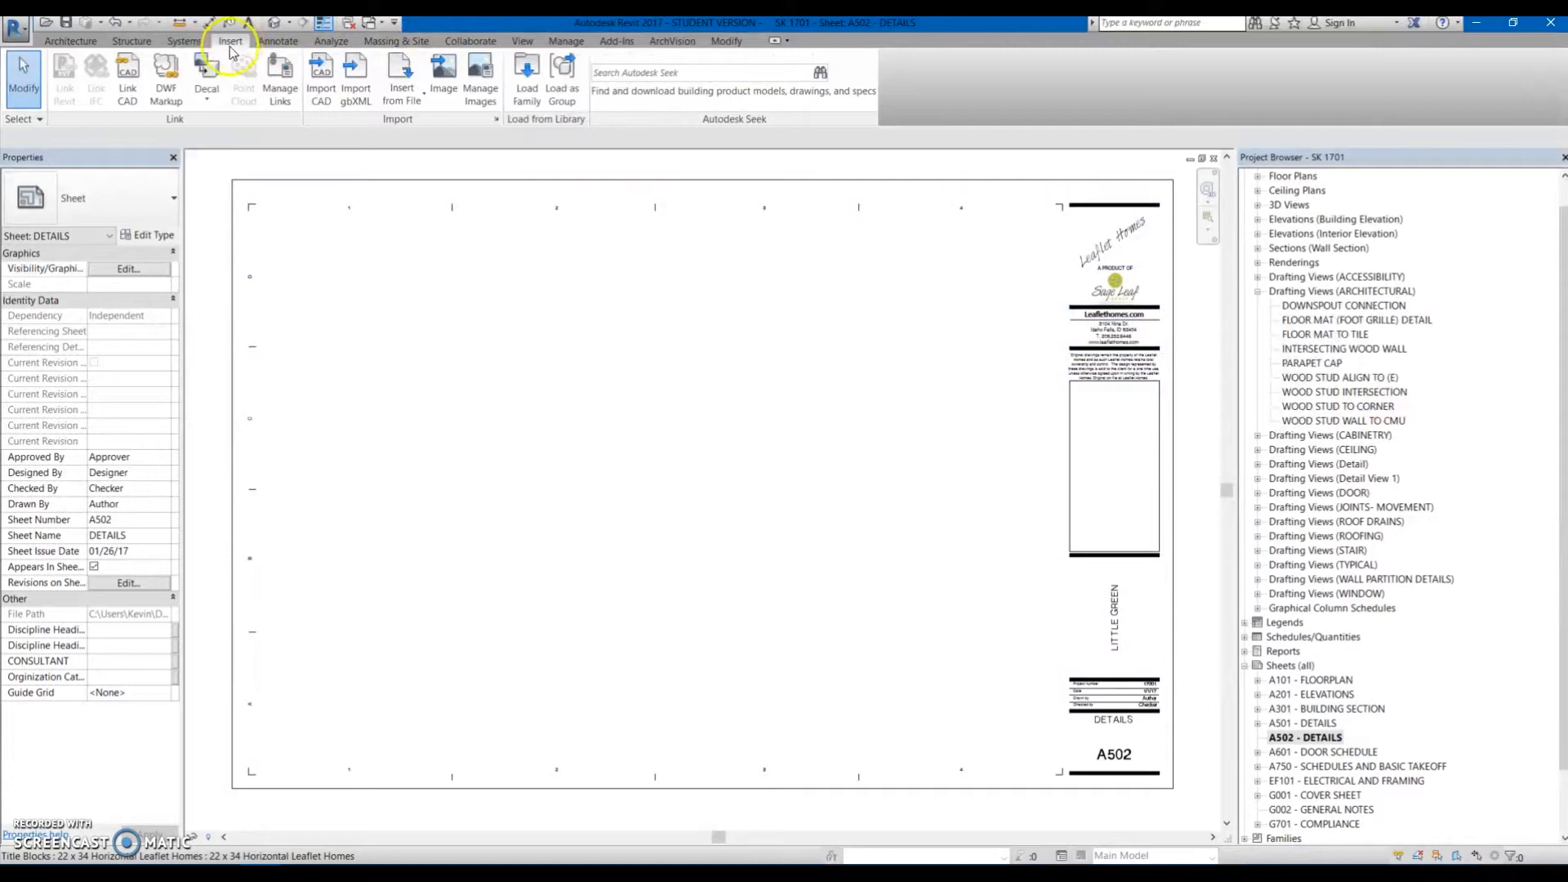
left_click(408, 100)
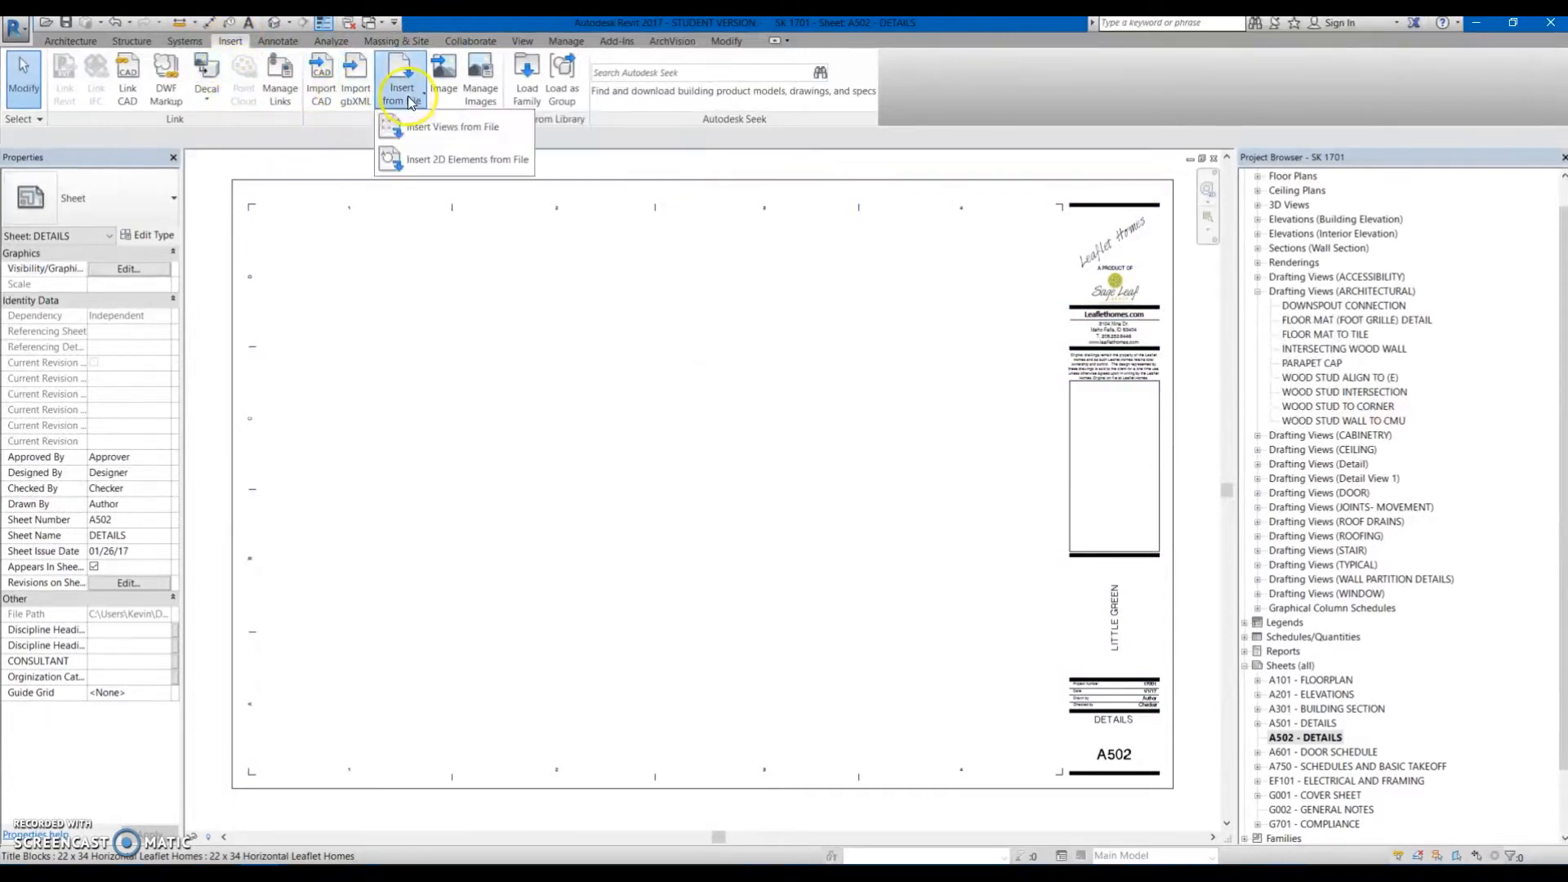
left_click(488, 126)
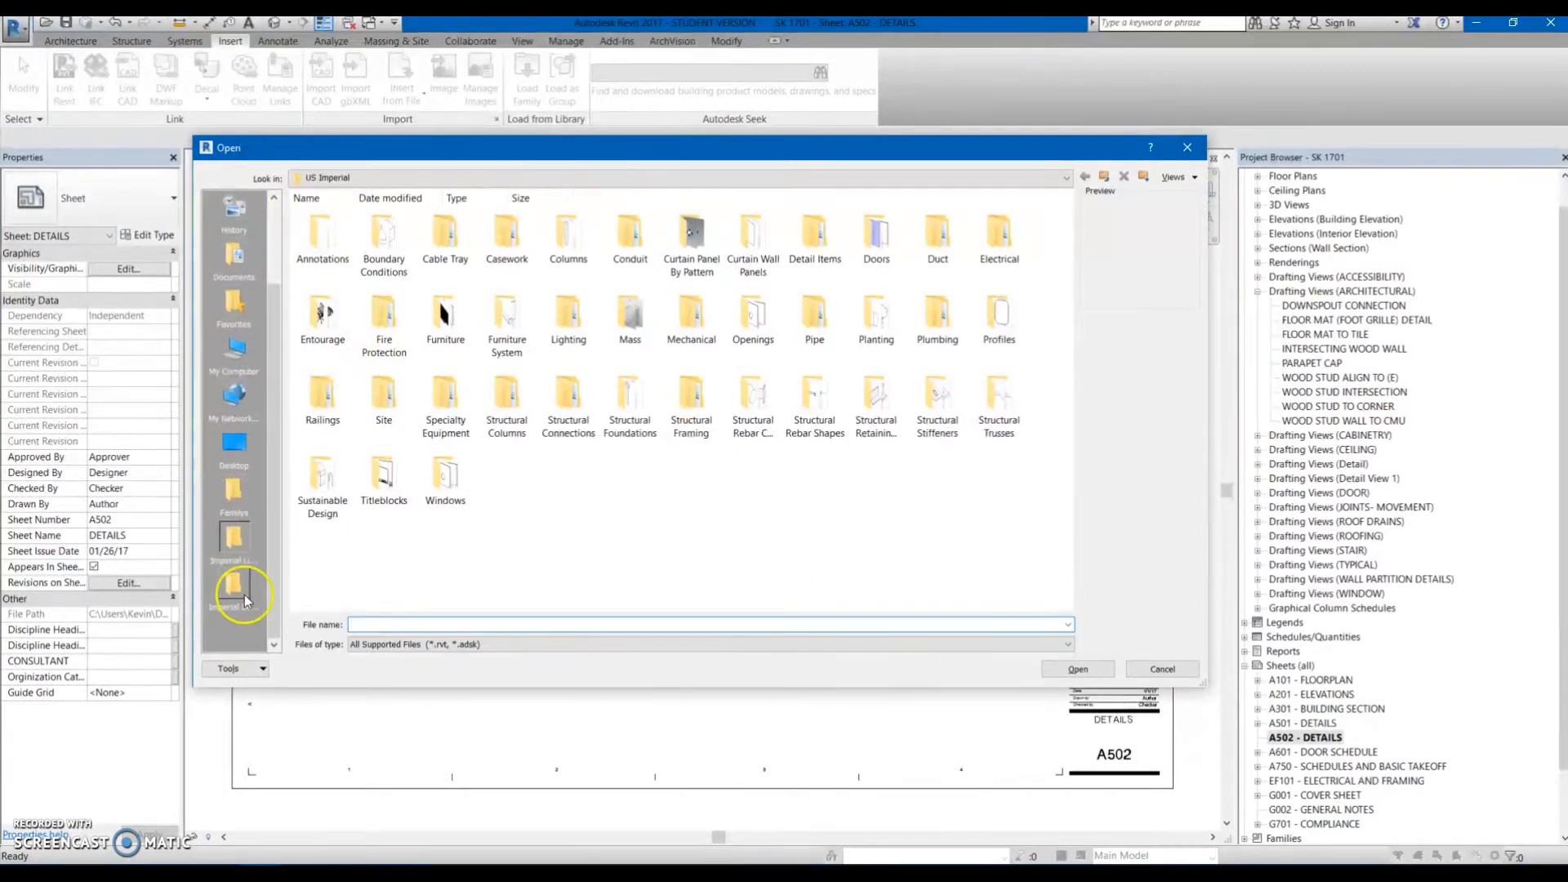
scroll(243, 392, "up", 2)
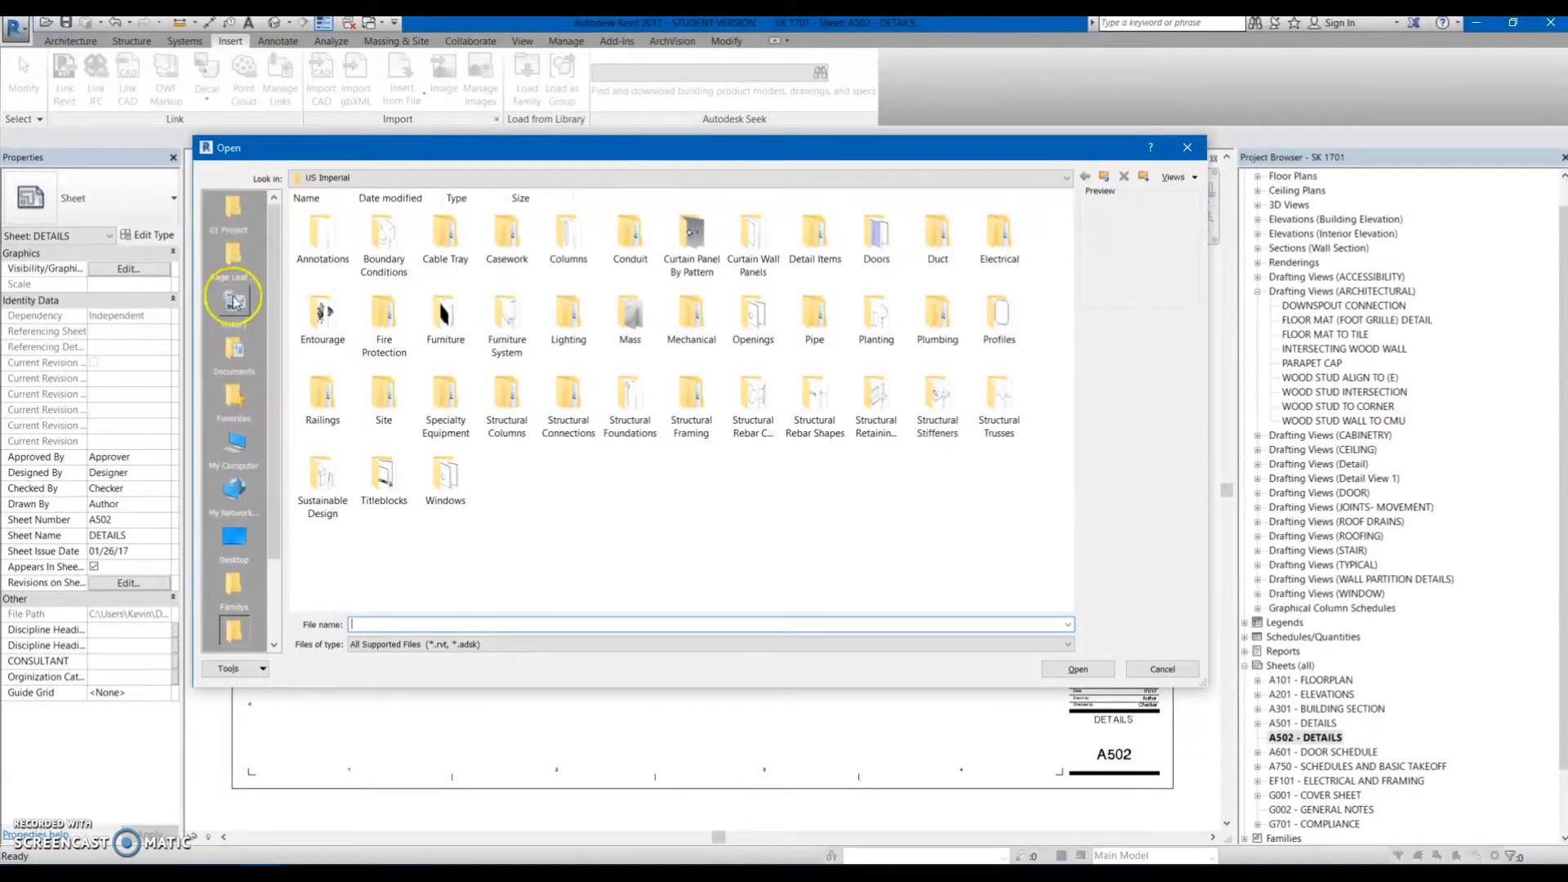
left_click(233, 211)
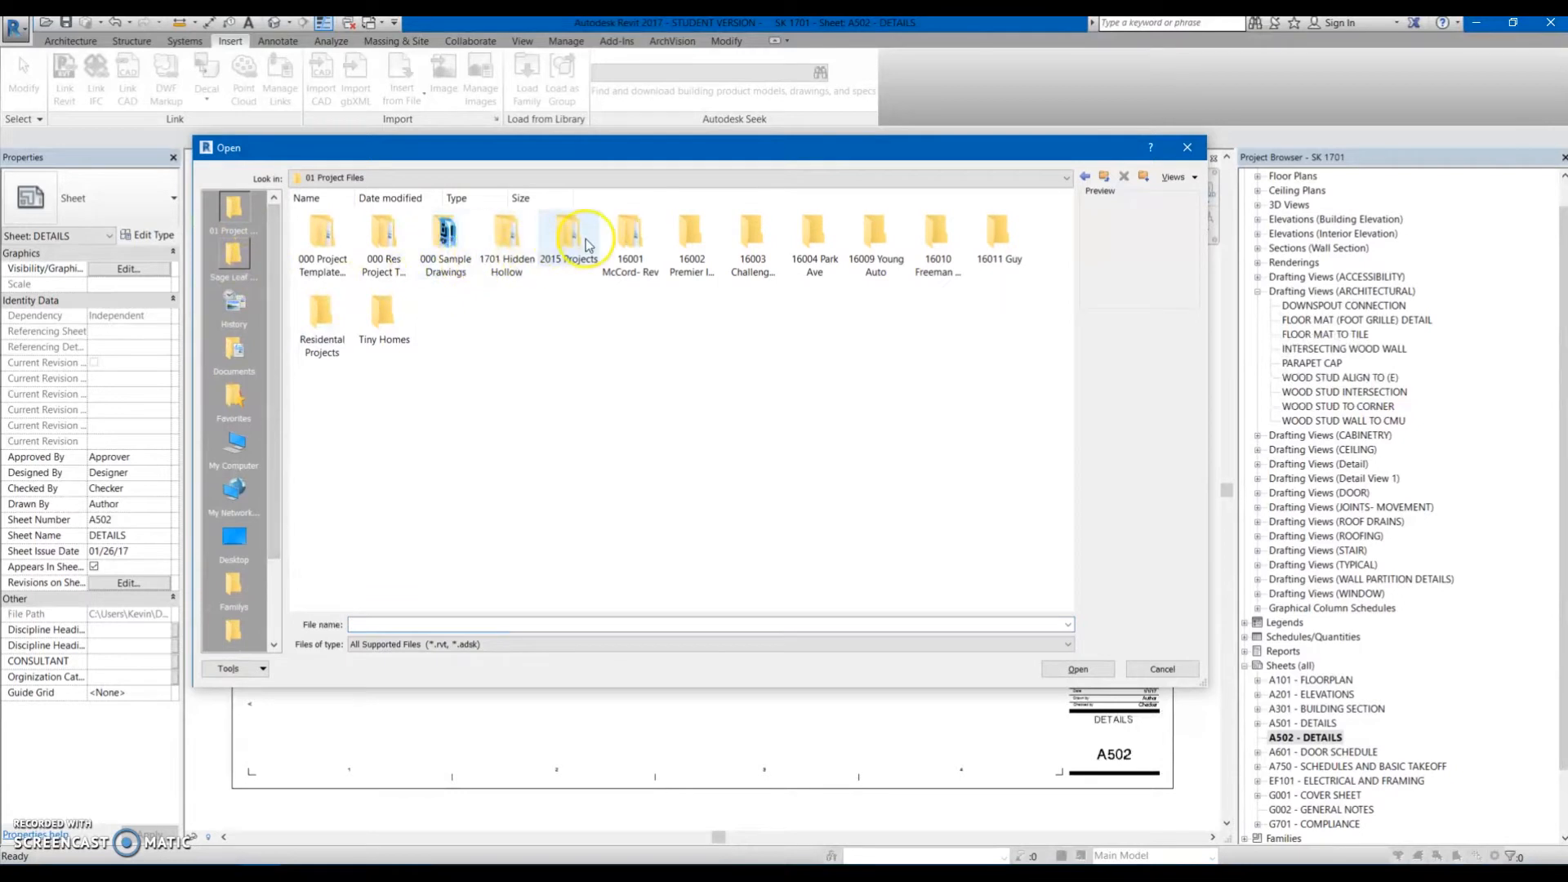
double_click(317, 327)
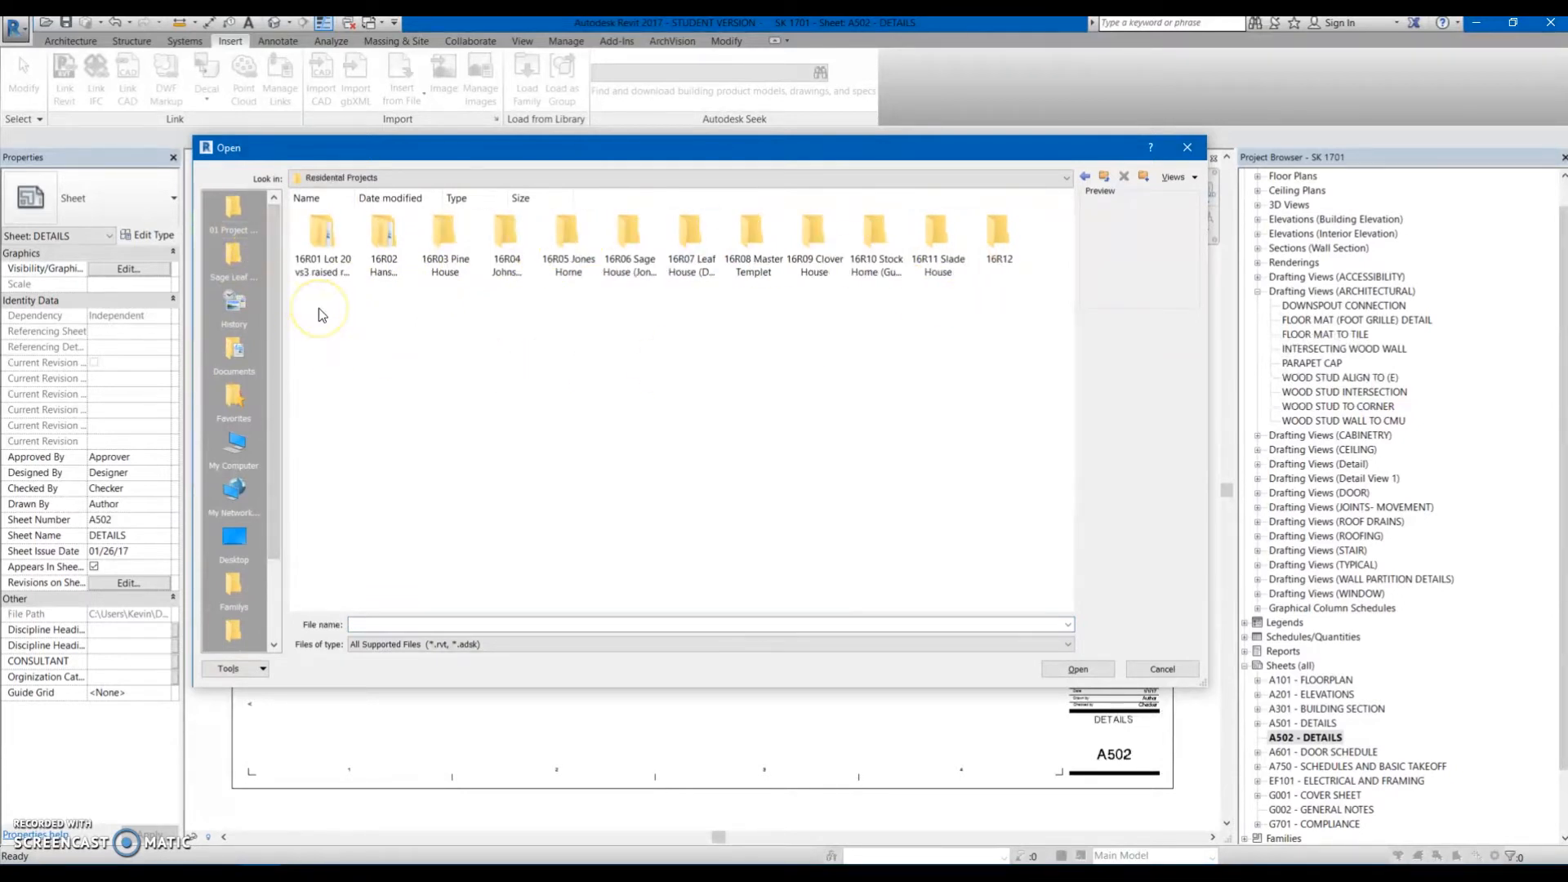
left_click(1103, 176)
double_click(756, 237)
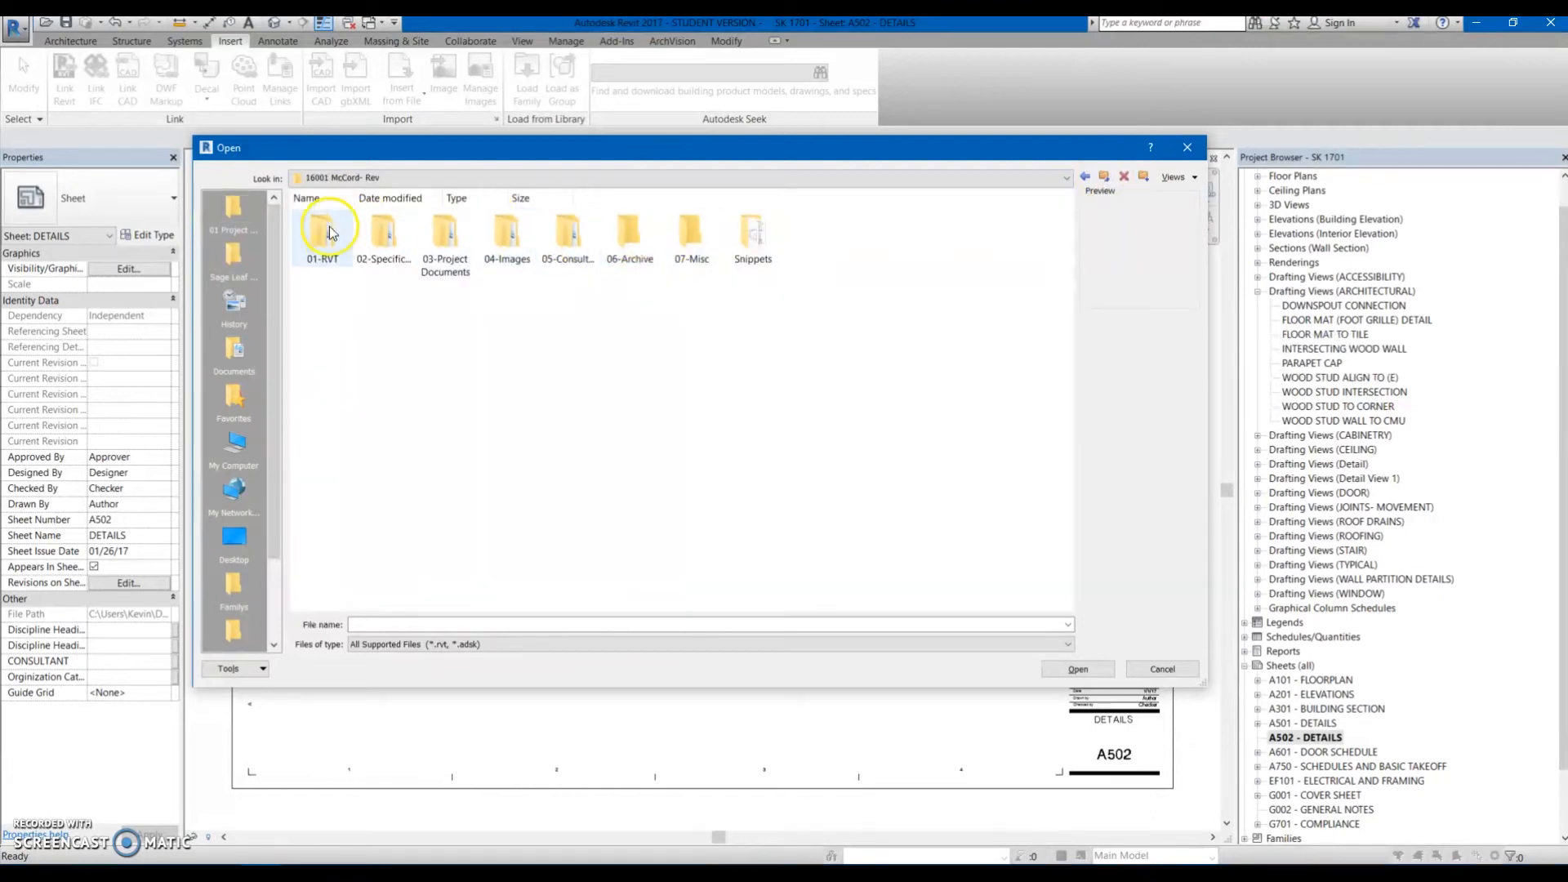
double_click(320, 235)
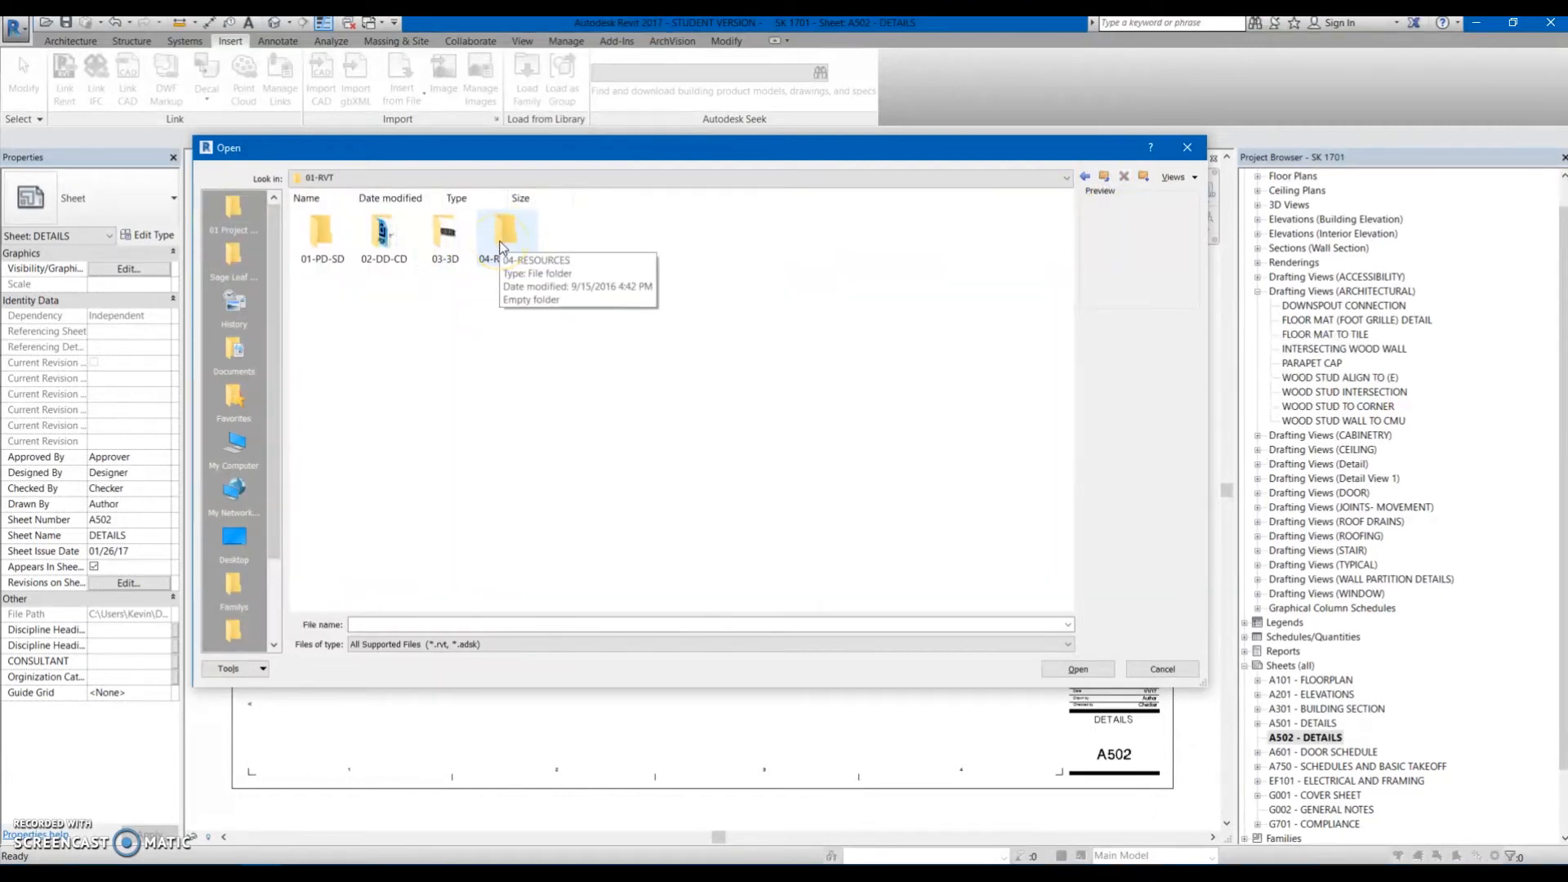
double_click(382, 233)
double_click(748, 250)
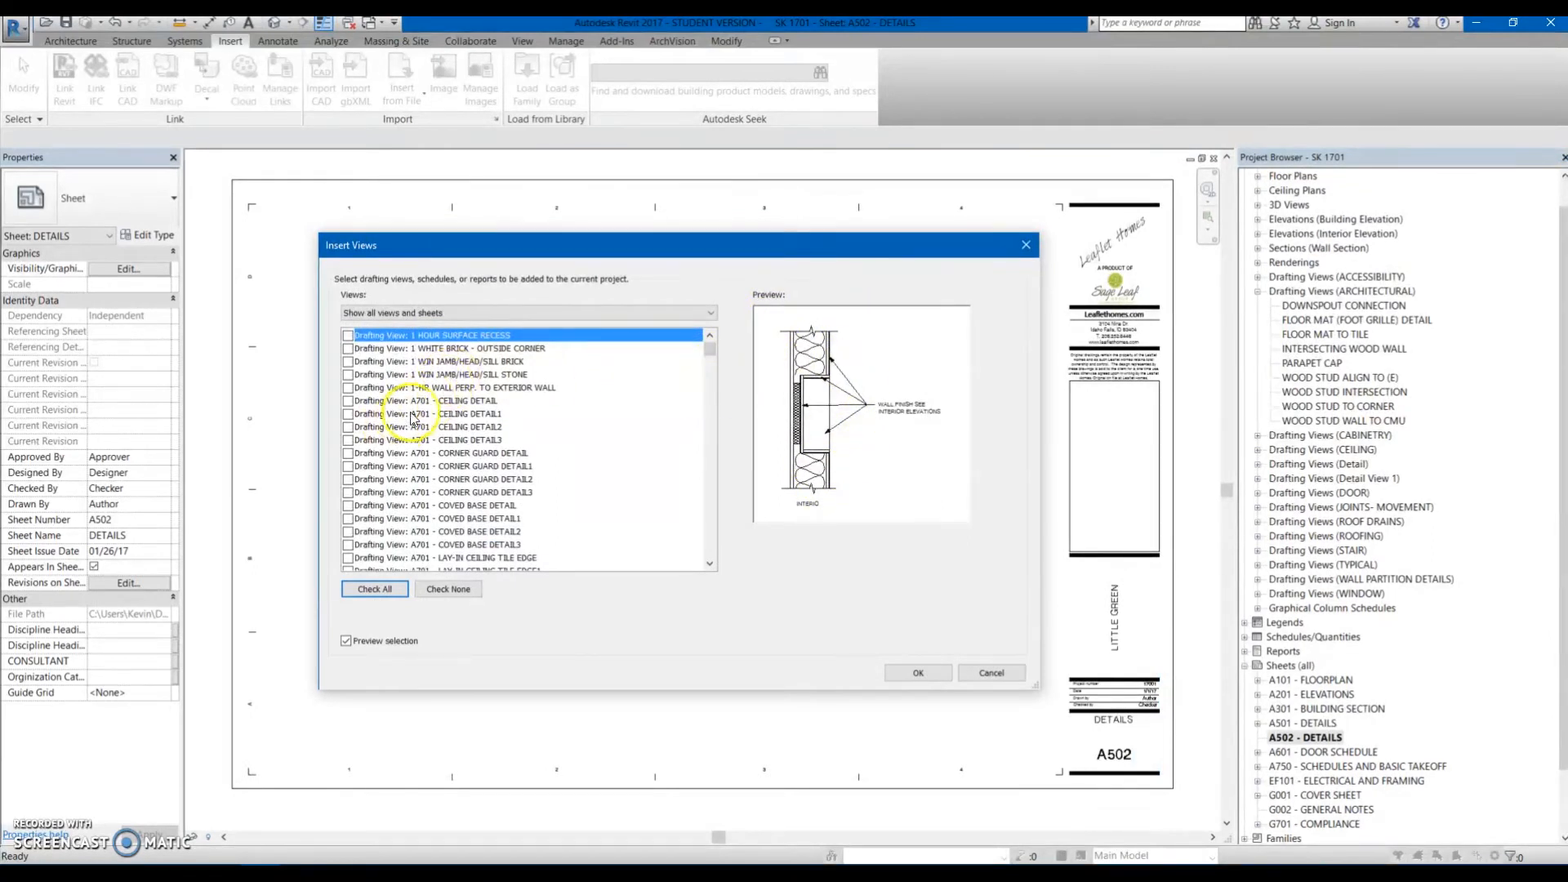
Mark for insertion the Cement Fiber Board horizontal joints, outside corner and vertical joint views, plus Cement Siding Isometric.
scroll(406, 423, "down", 4)
scroll(415, 436, "down", 3)
scroll(406, 482, "down", 4)
scroll(399, 450, "down", 4)
scroll(392, 448, "down", 1)
scroll(396, 409, "up", 1)
left_click(360, 375)
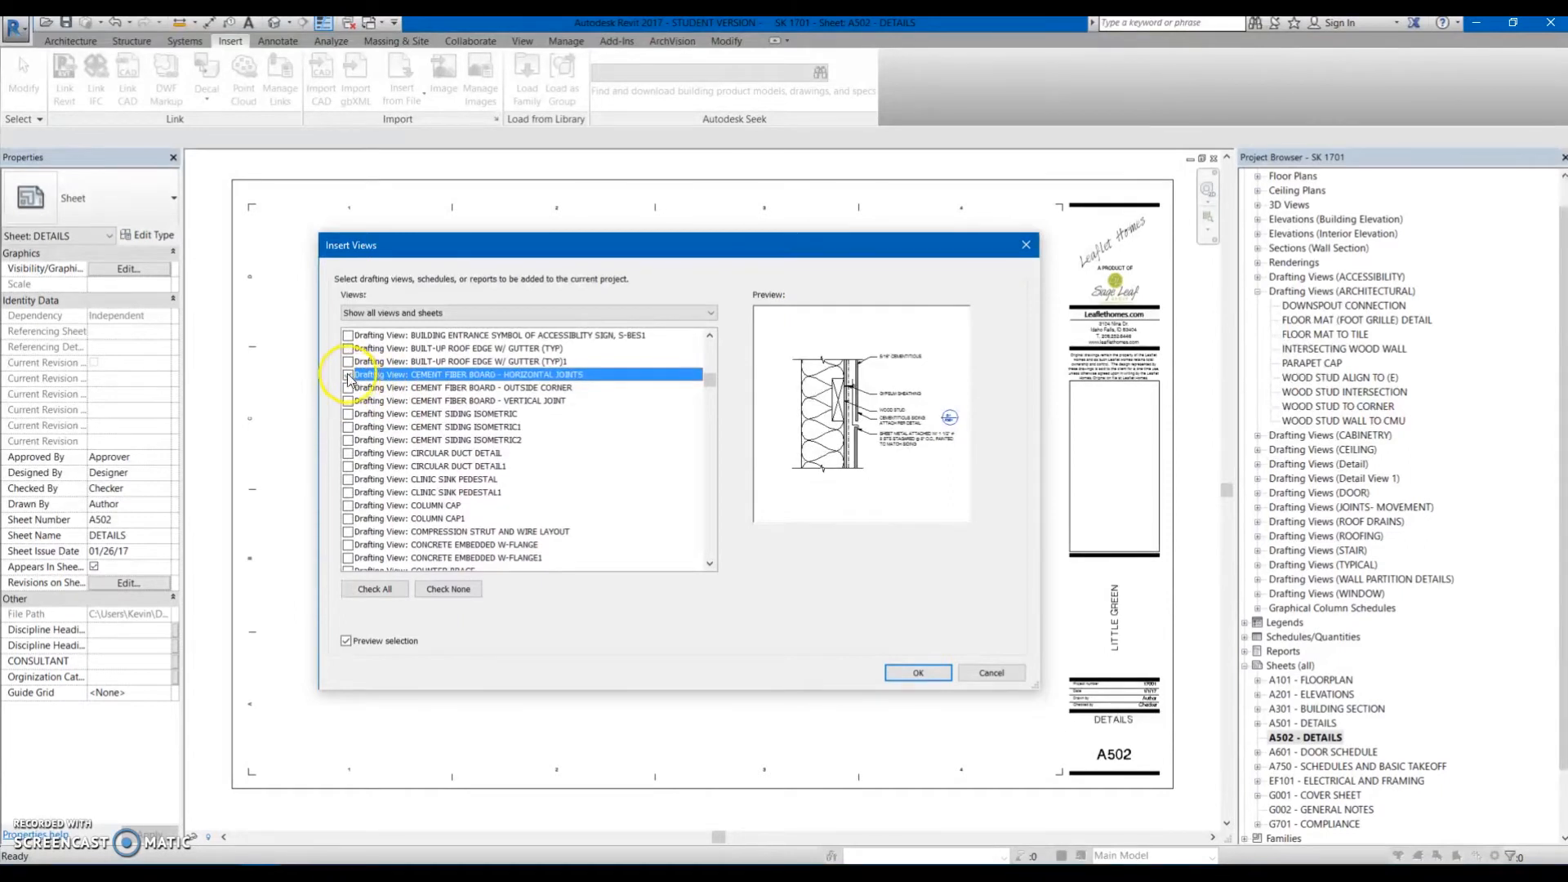
left_click(361, 388)
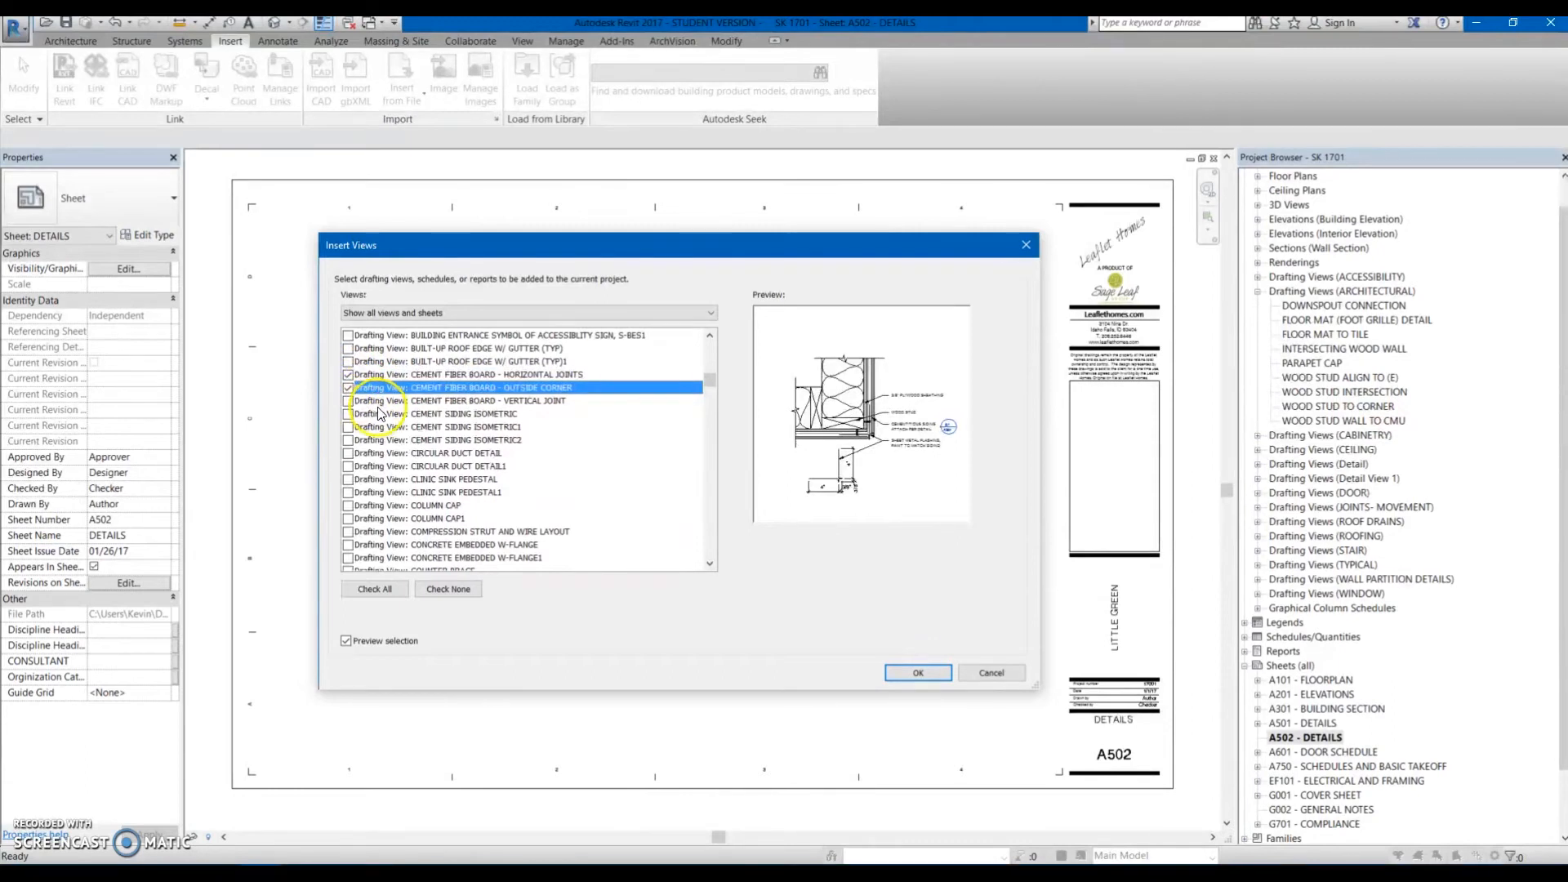
left_click(380, 401)
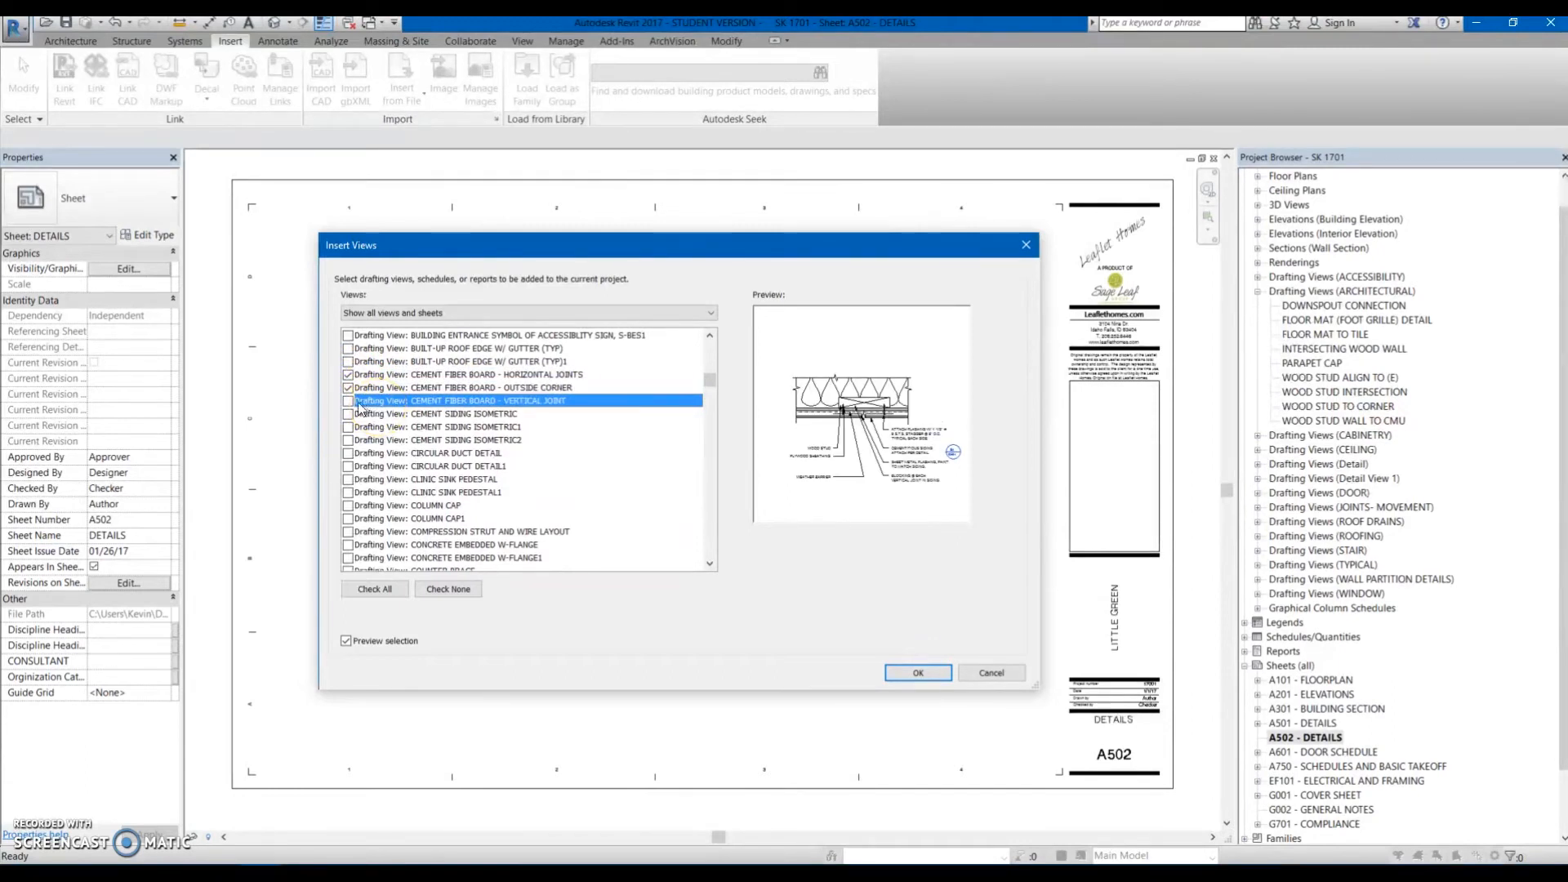
left_click(348, 401)
left_click(363, 415)
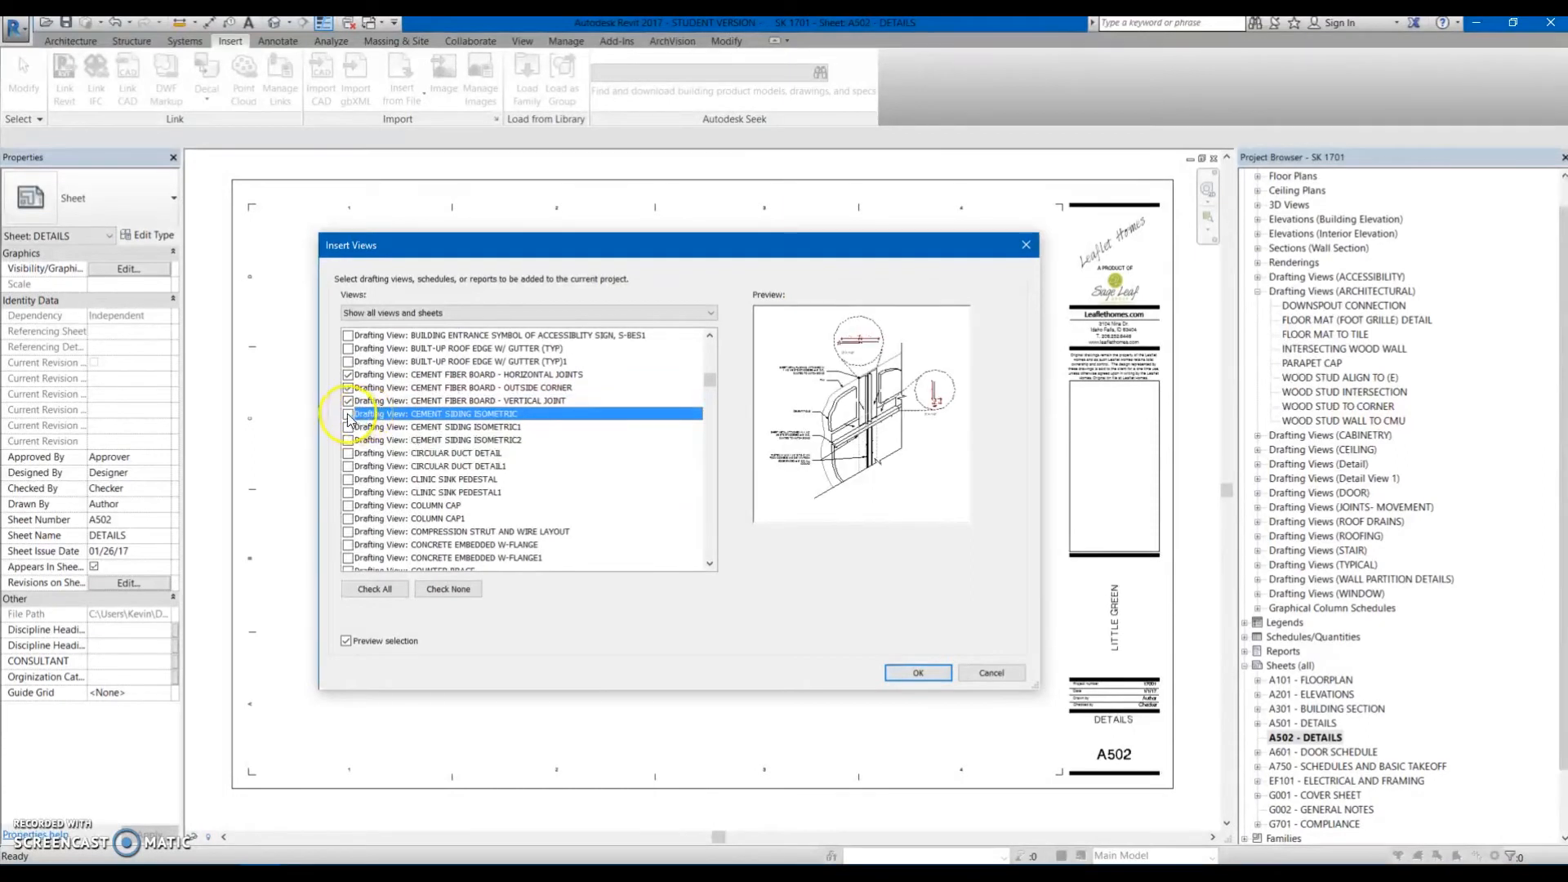
Preview the remaining cement siding isometrics and the circular duct, isometric gutter and door drafting views.
left_click(398, 427)
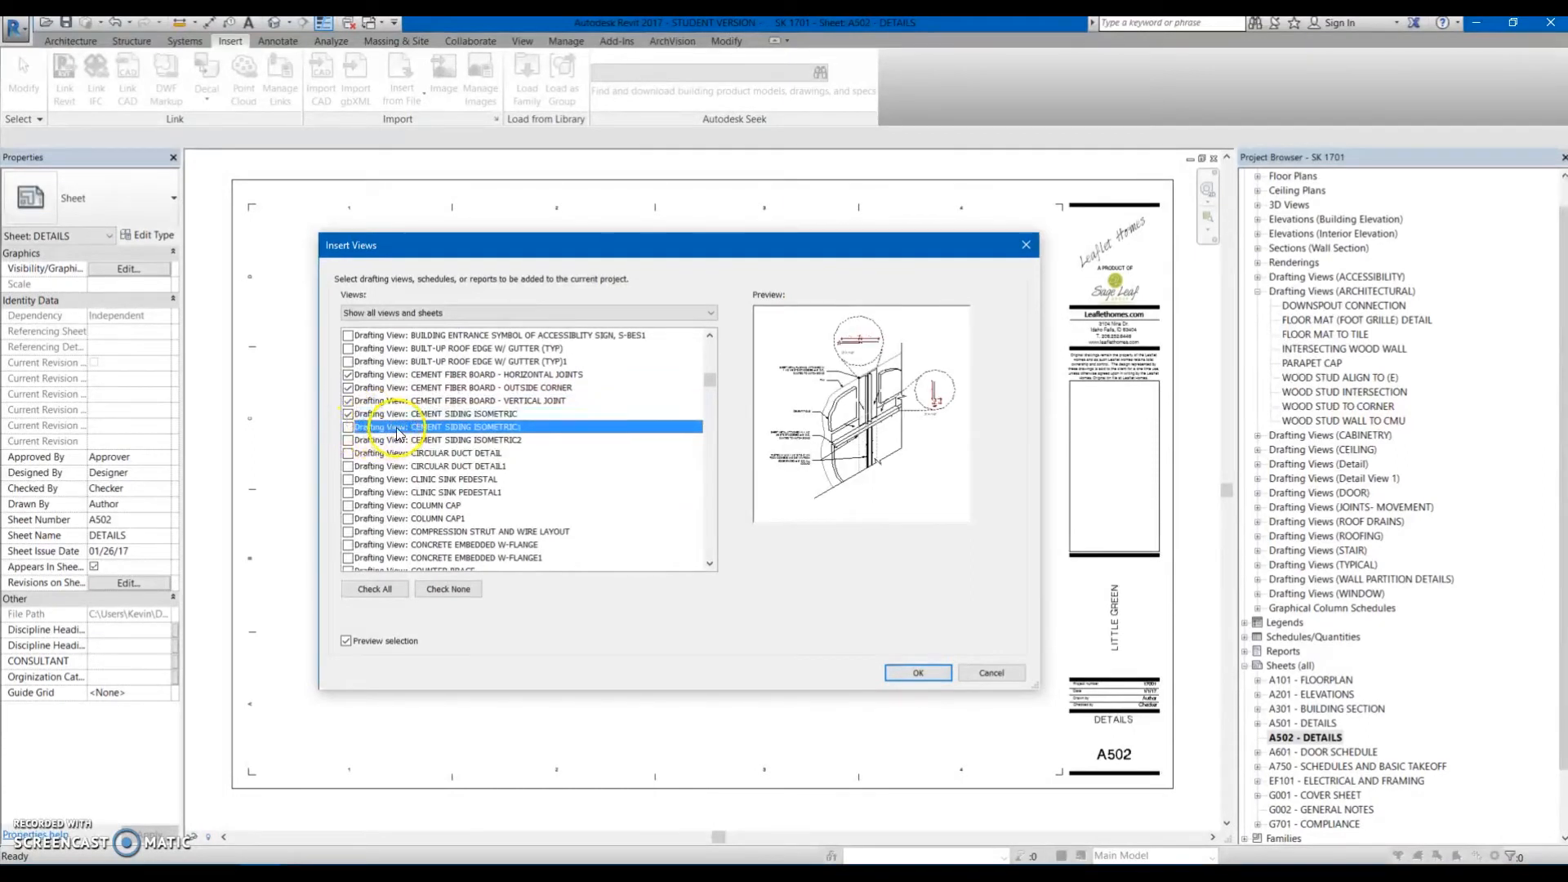
left_click(402, 441)
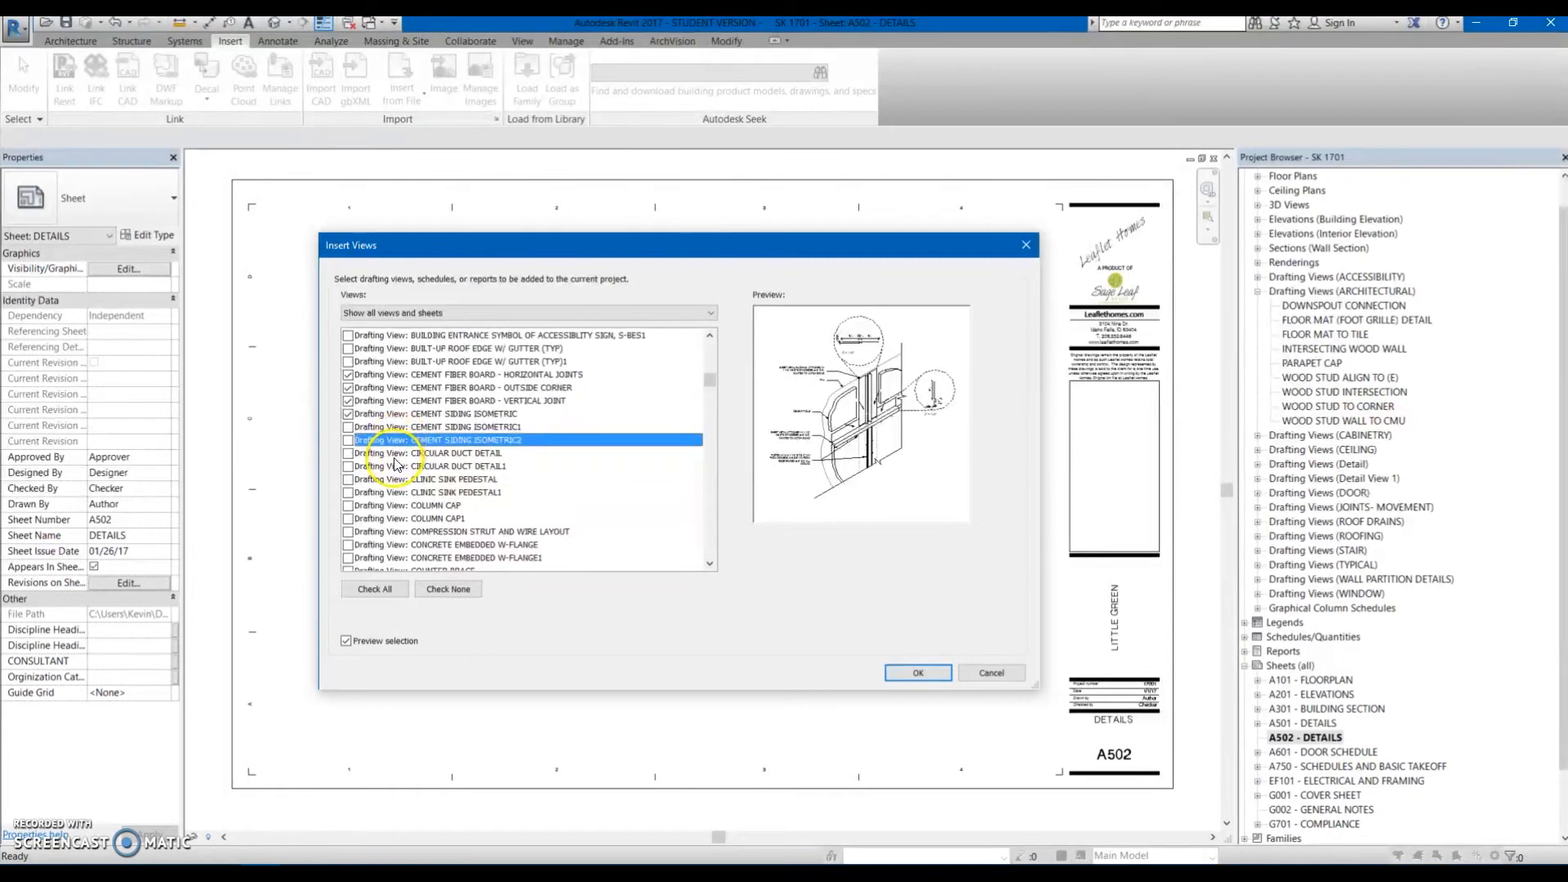
left_click(395, 454)
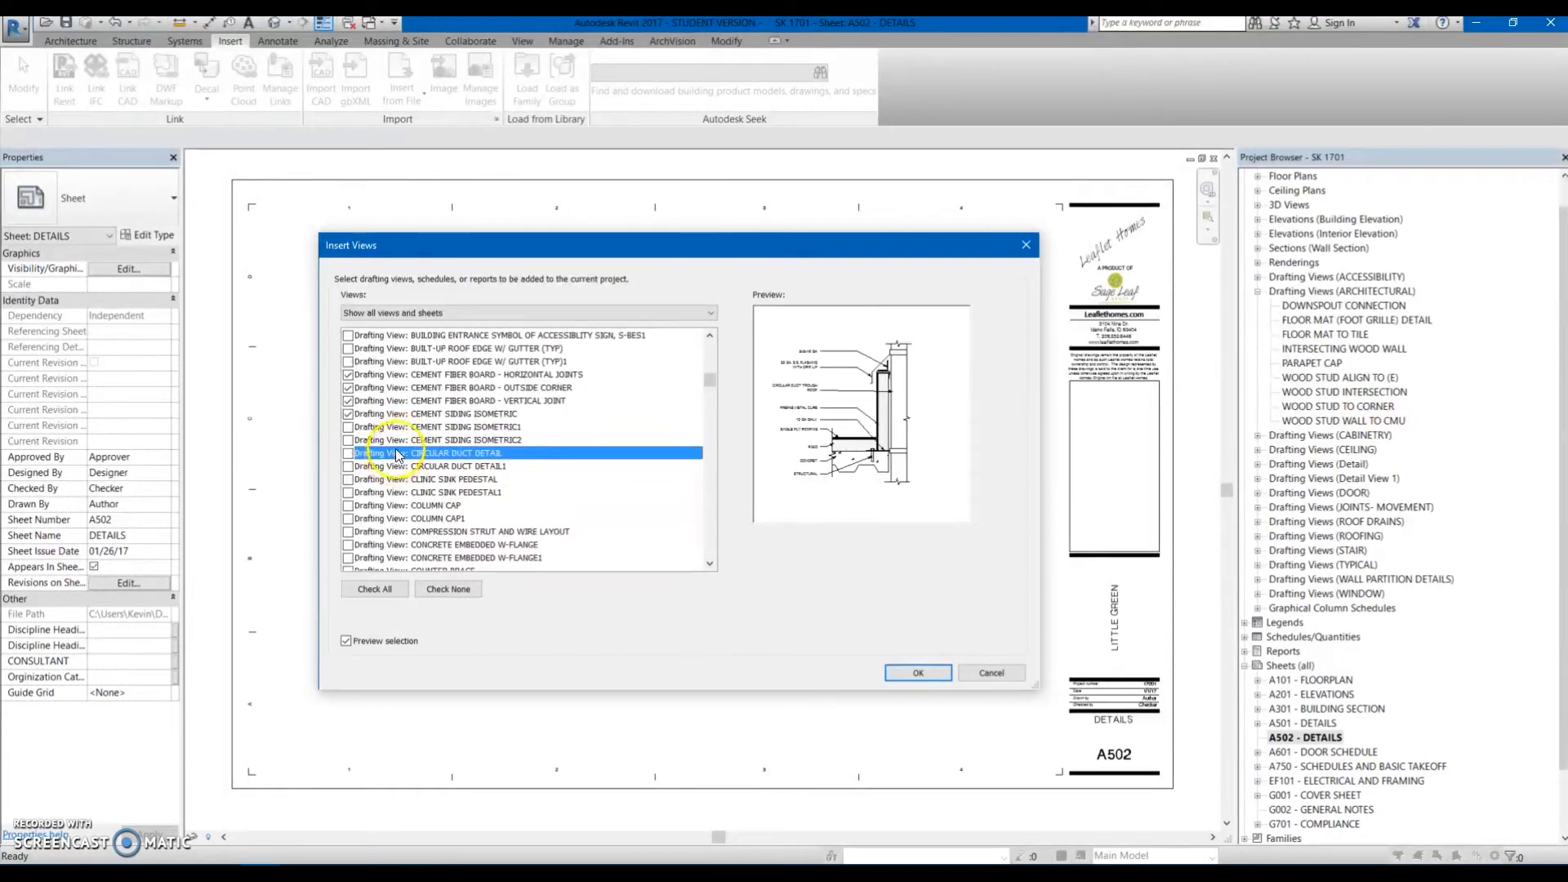
scroll(397, 449, "down", 2)
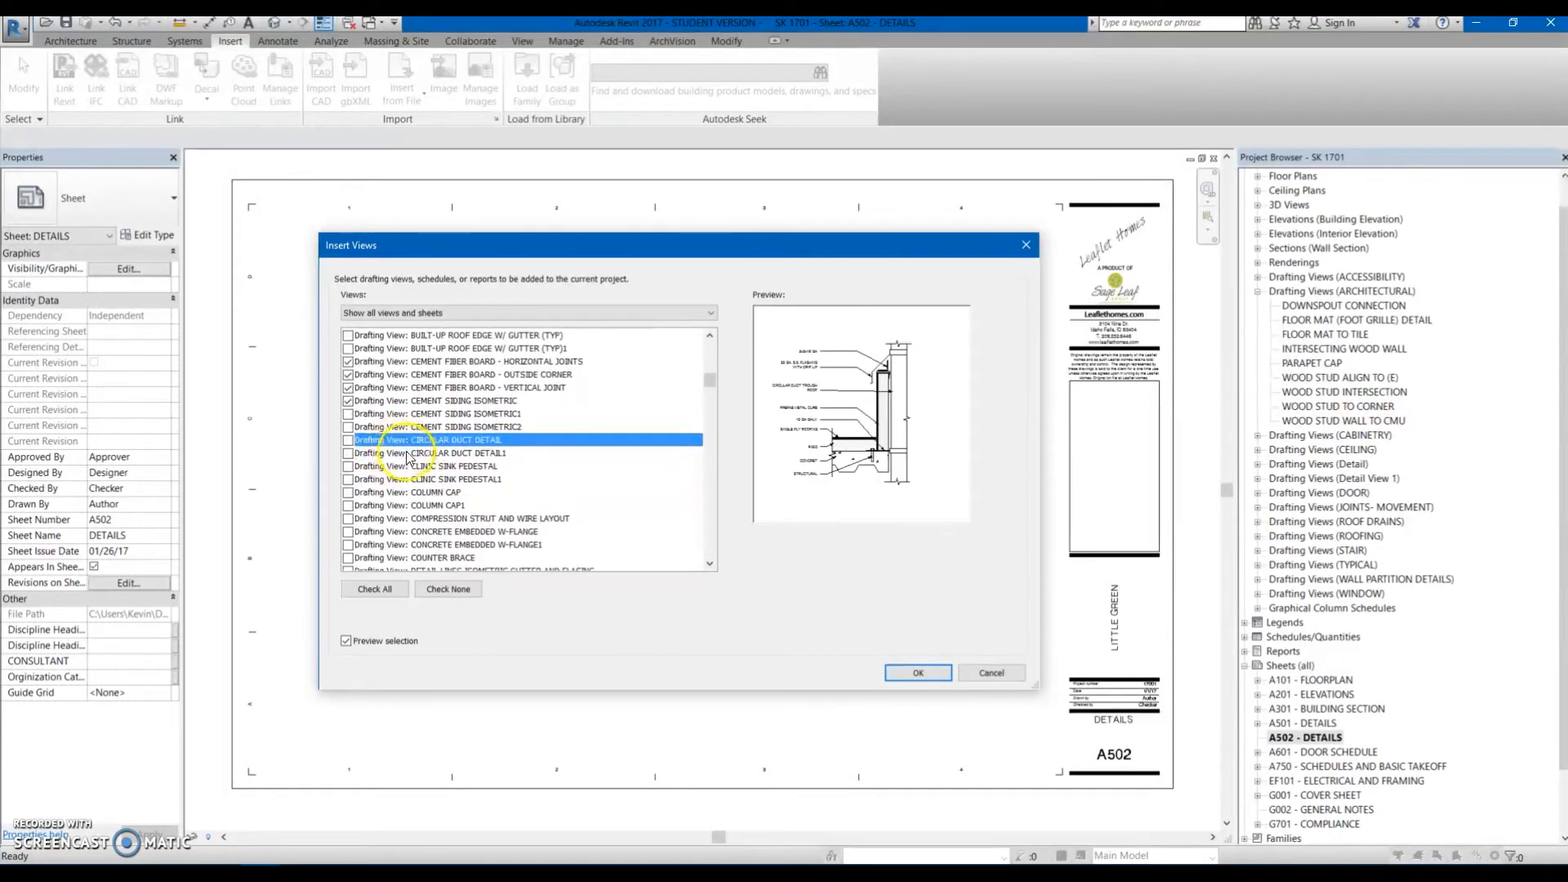
scroll(415, 454, "down", 9)
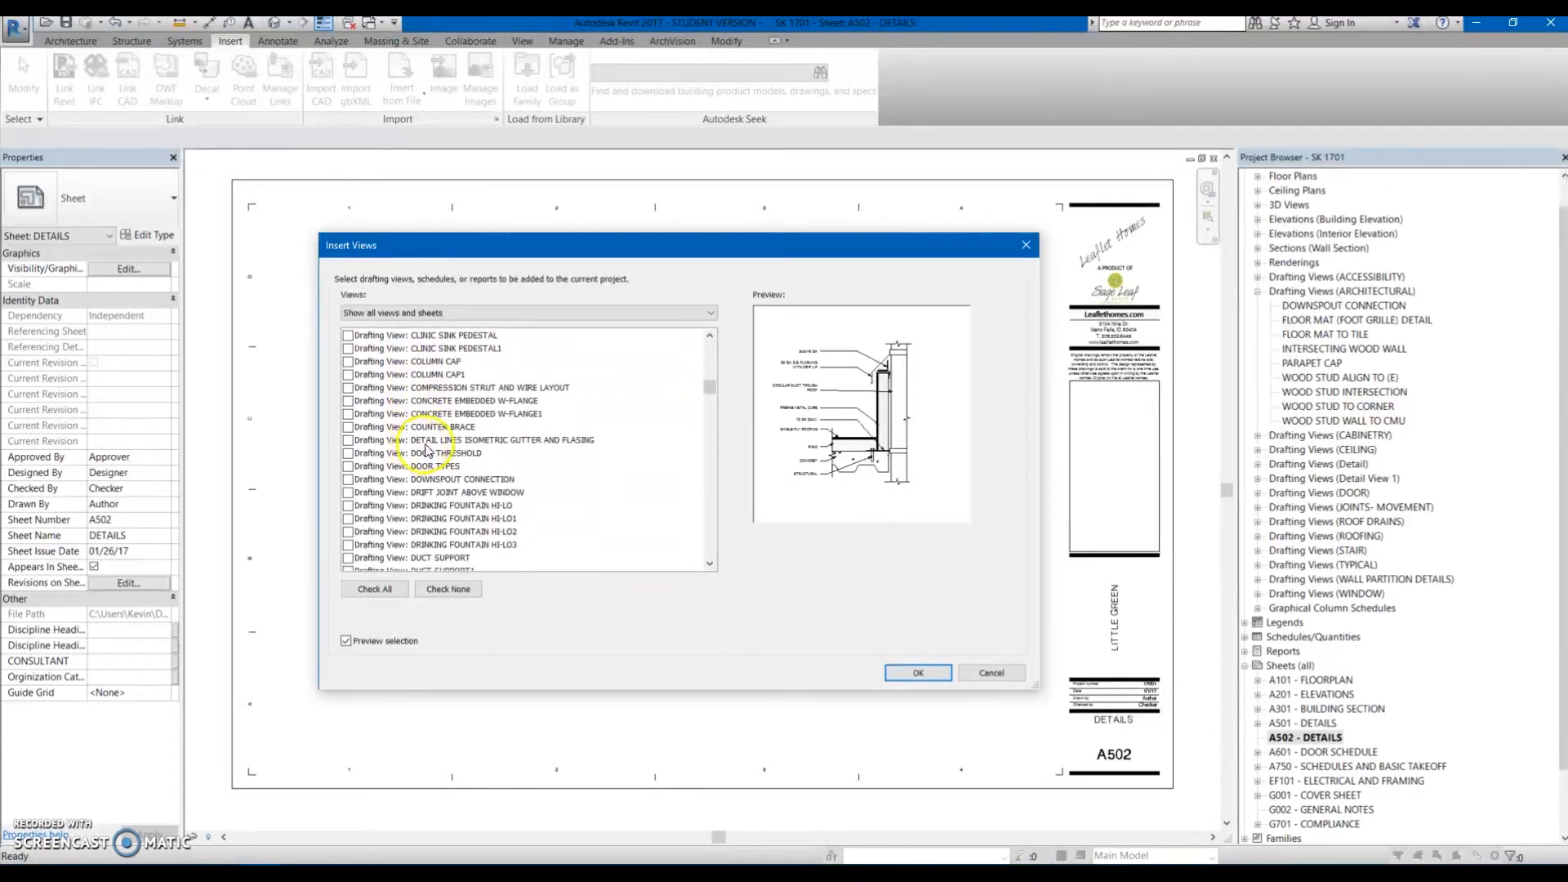
left_click(418, 441)
left_click(422, 453)
scroll(441, 474, "up", 10)
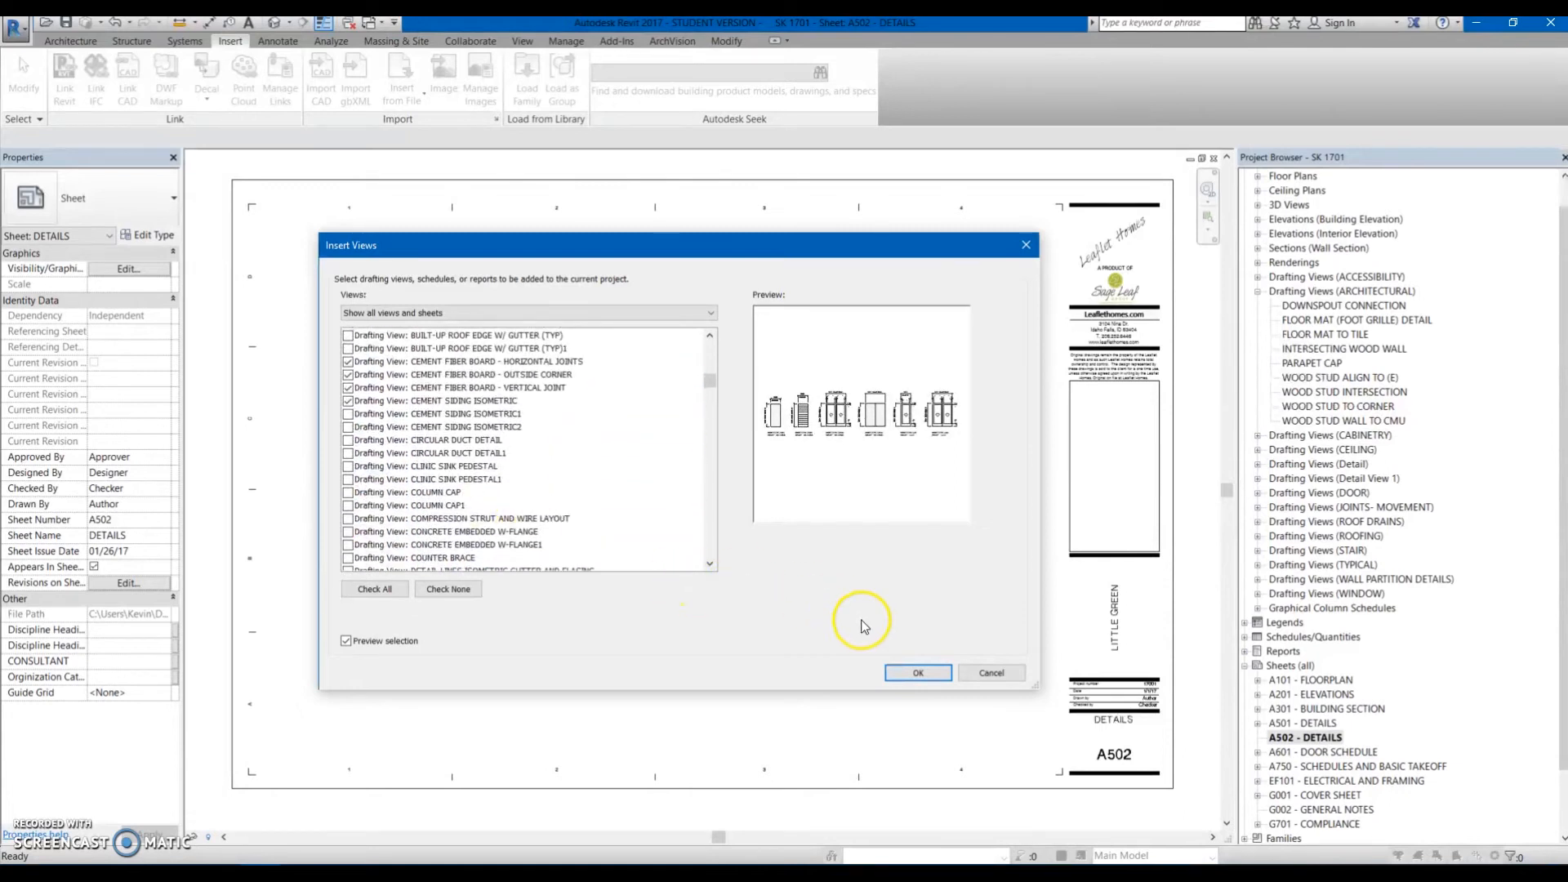
Insert the marked drafting views into the project, accepting the duplicate types, and return to the A502 sheet.
left_click(916, 669)
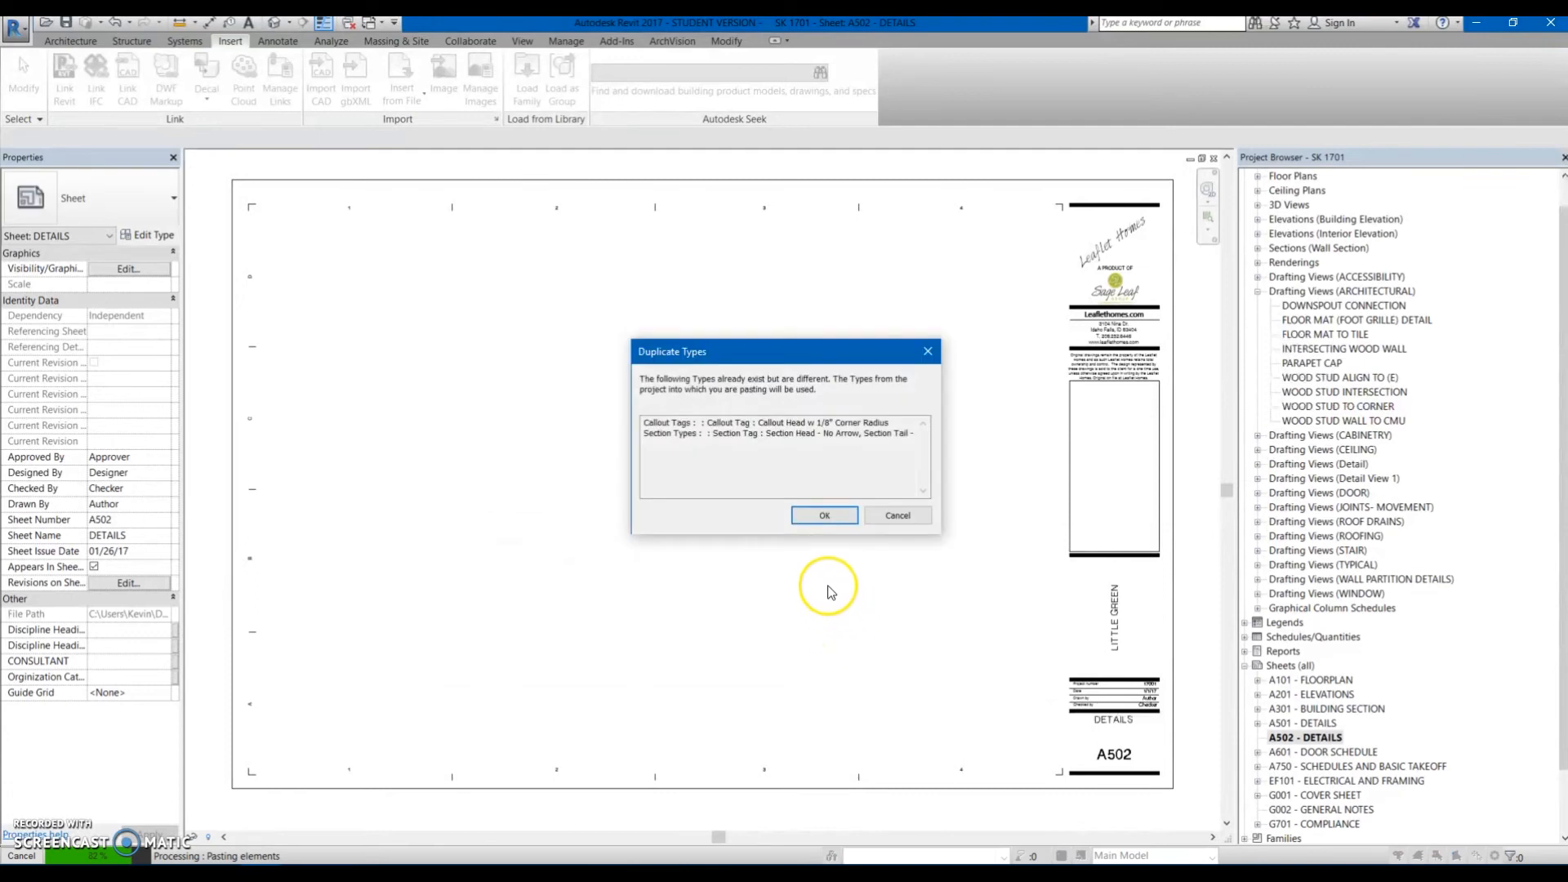
left_click(824, 515)
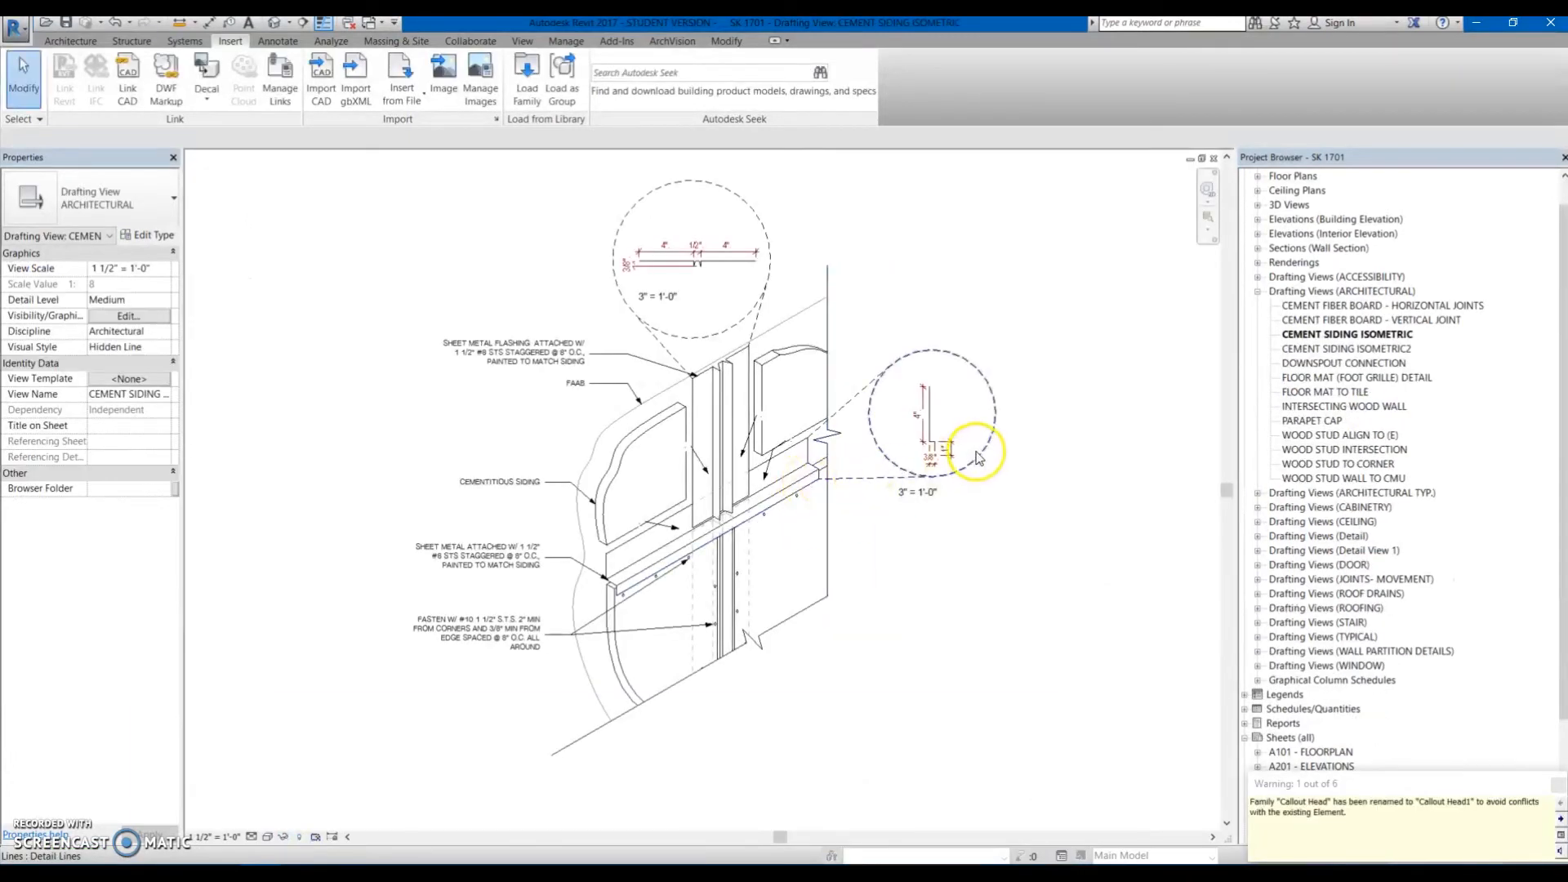
scroll(1046, 540, "down", 1)
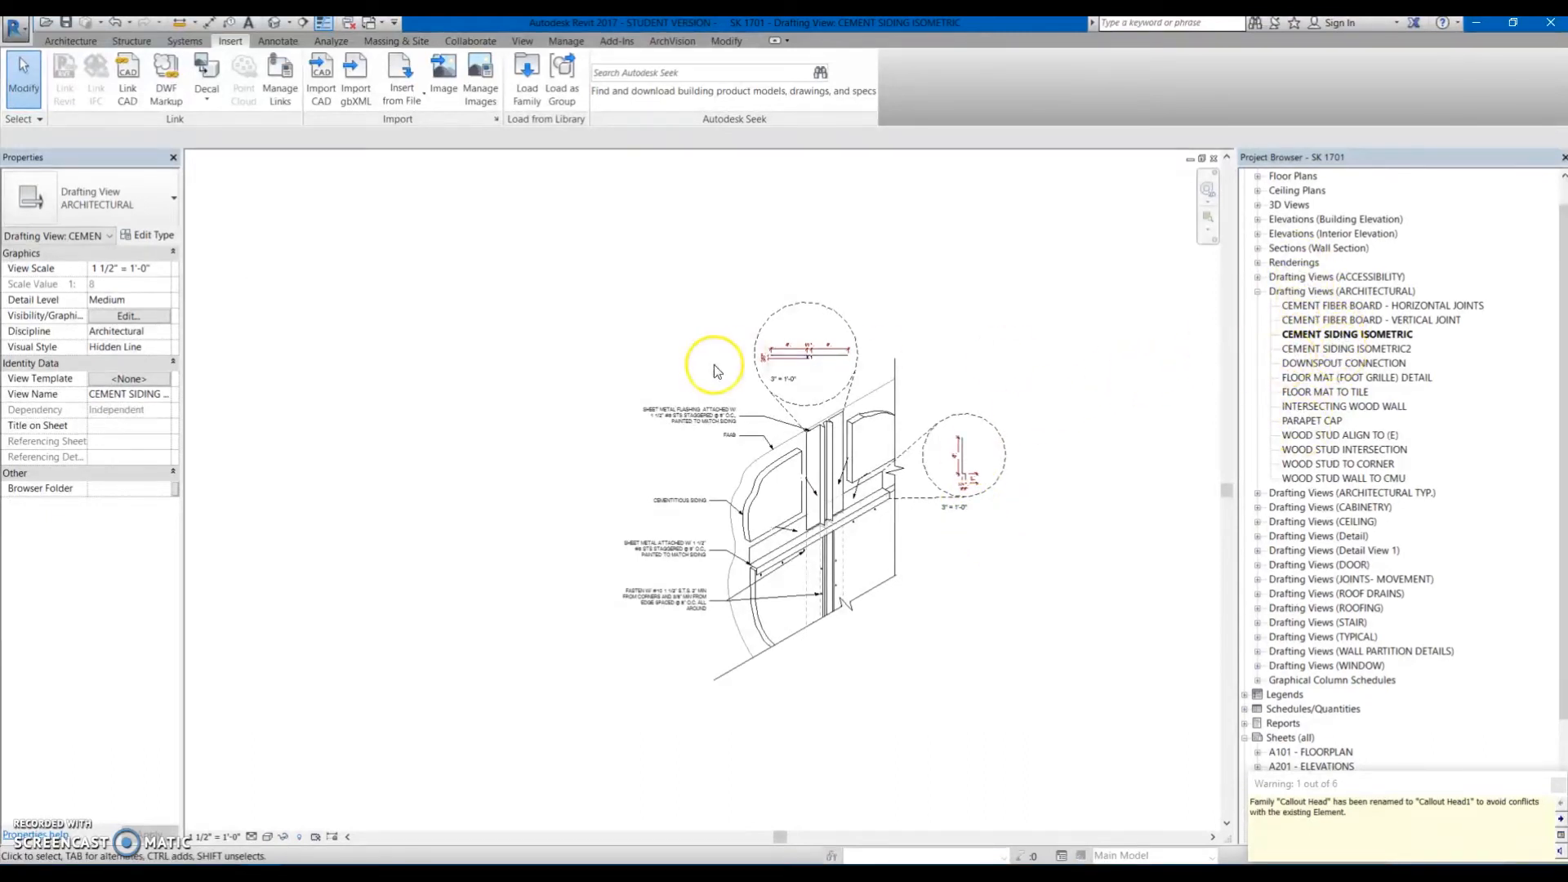
key("ctrl+Tab")
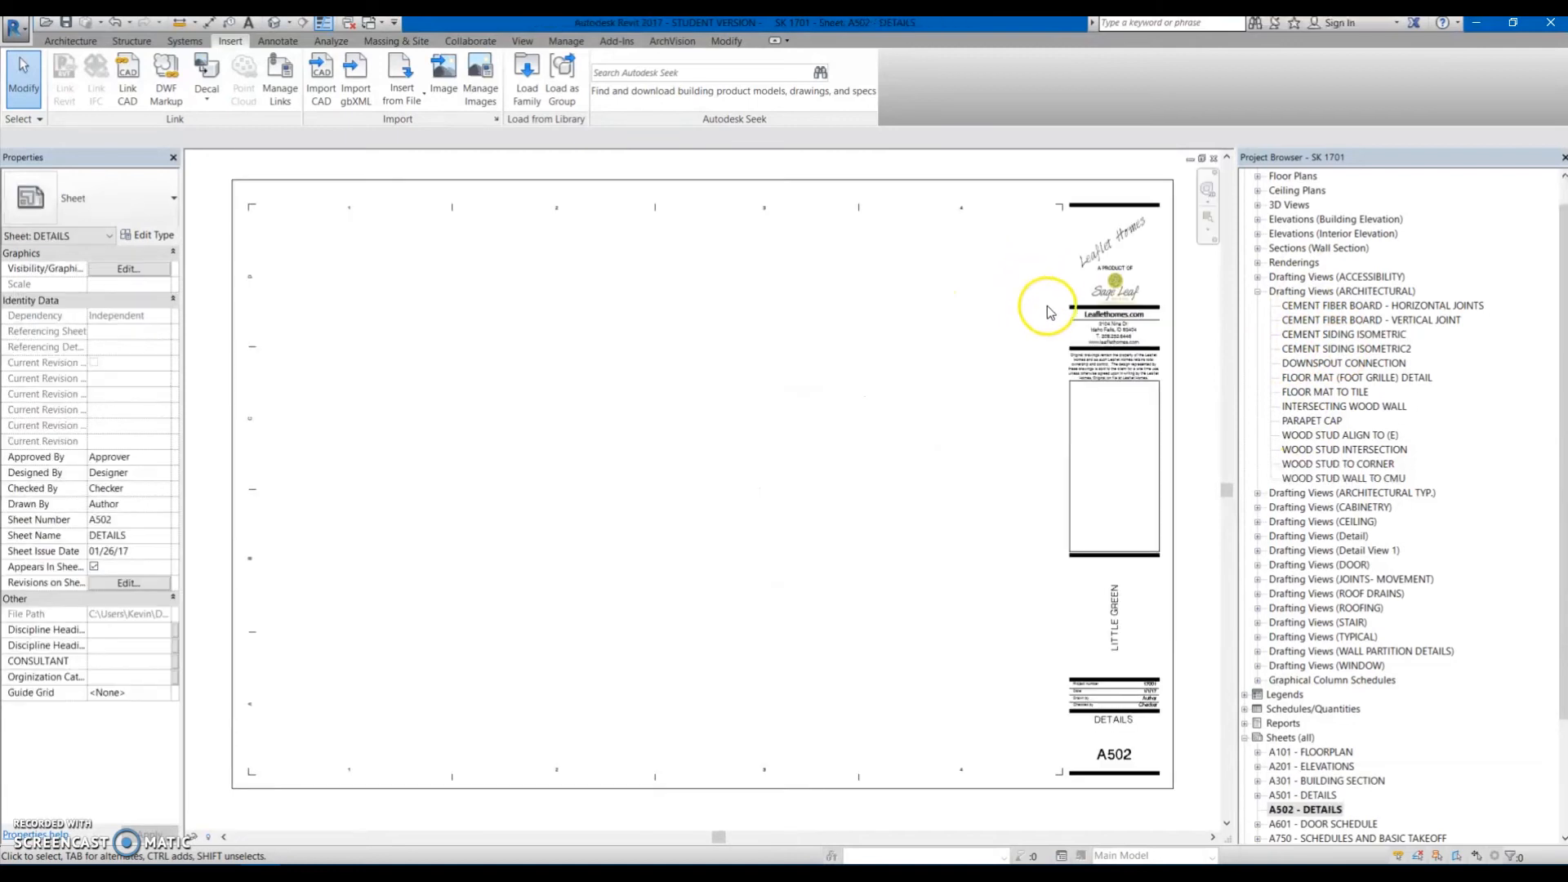
Place the Cement Fiber Board horizontal joints view in the sheet's lower right corner and the vertical joint view beside it.
left_click_drag(1336, 311, 757, 522)
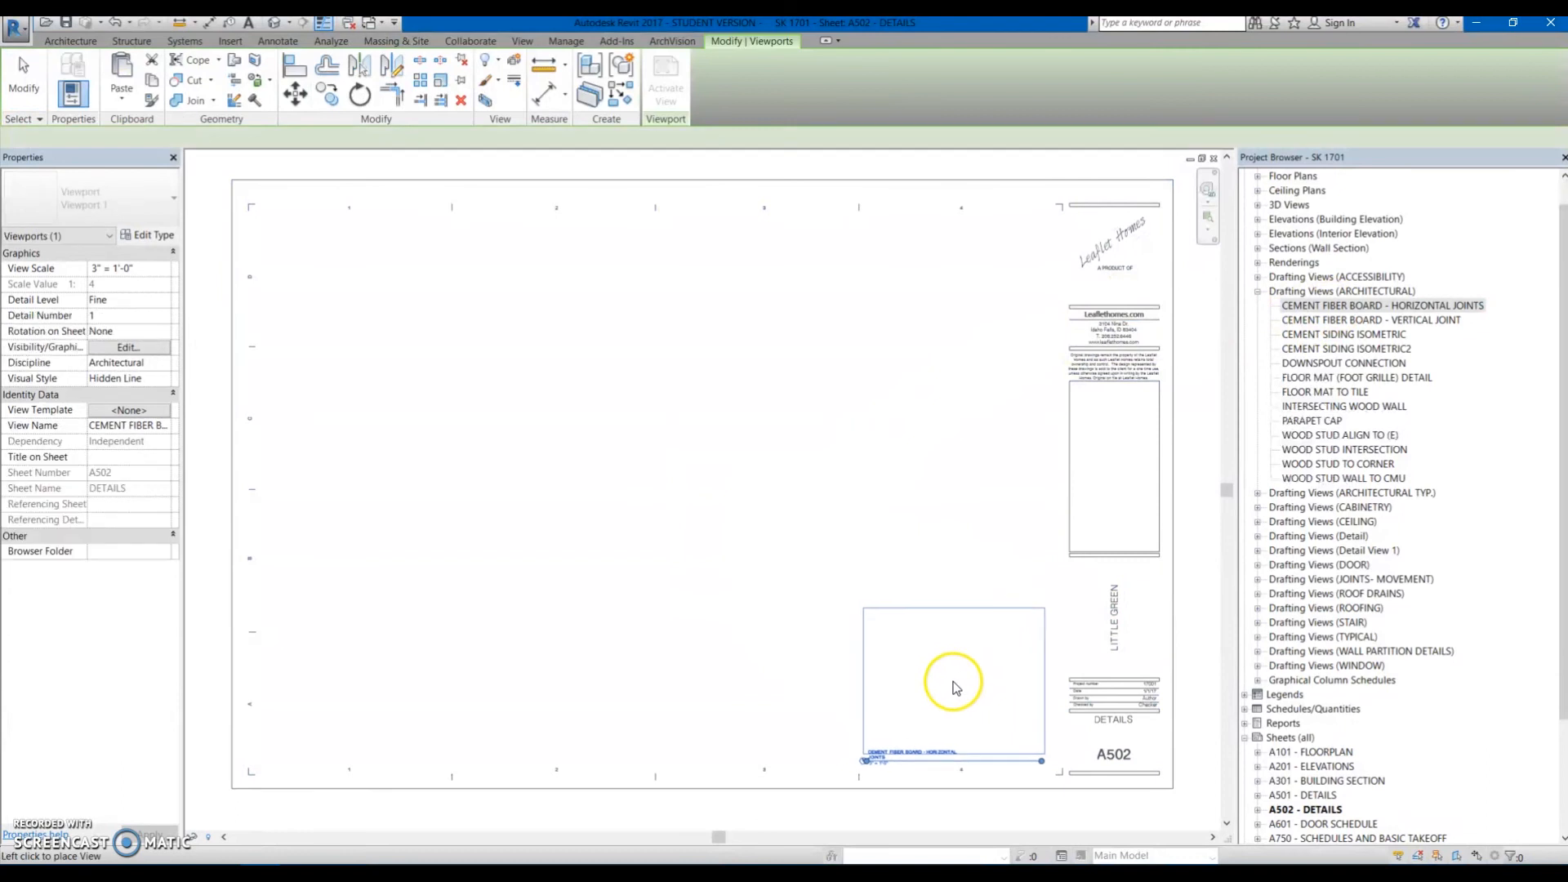
left_click(958, 692)
left_click_drag(1331, 320, 741, 686)
left_click(742, 686)
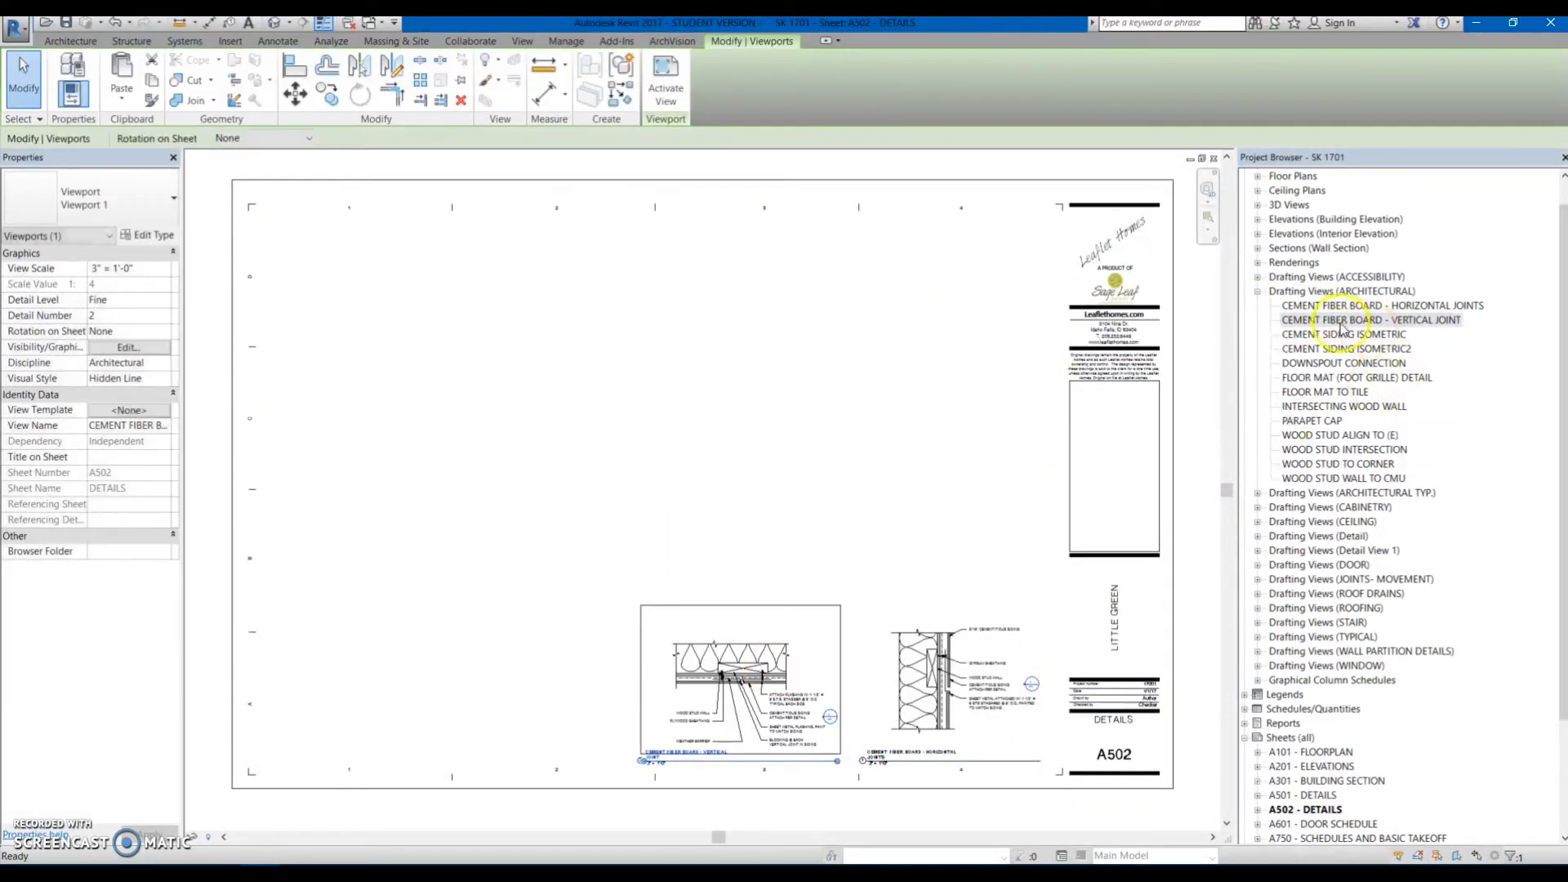
Place the Cement Siding Isometric view in the lower left corner of the A502 sheet, inside the border.
left_click(1343, 335)
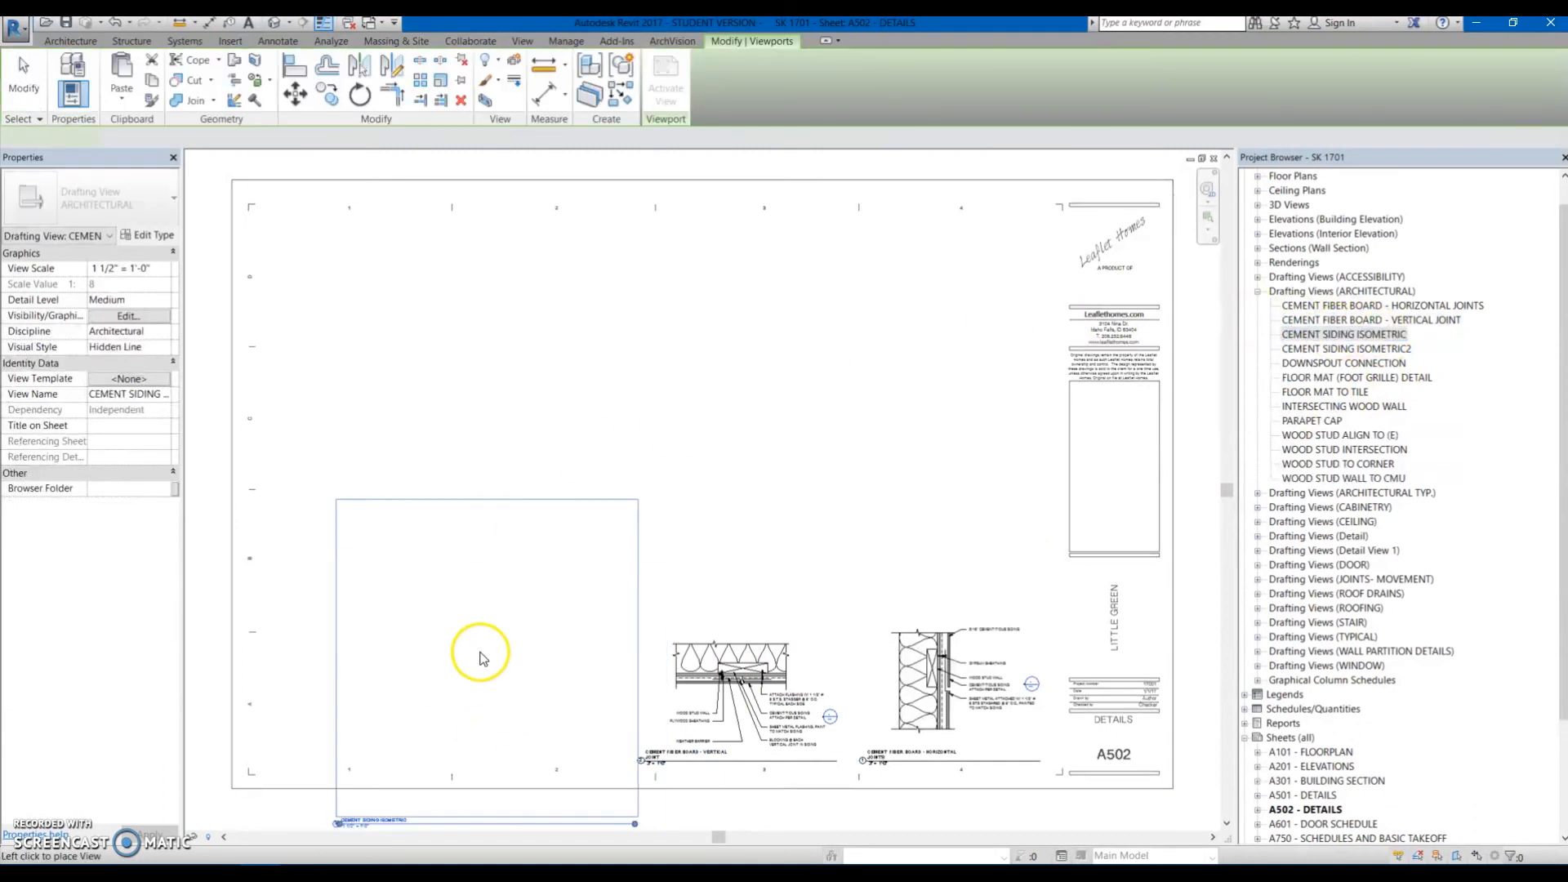
left_click(511, 603)
middle_click_drag(806, 506, 909, 476)
left_click_drag(578, 575, 461, 575)
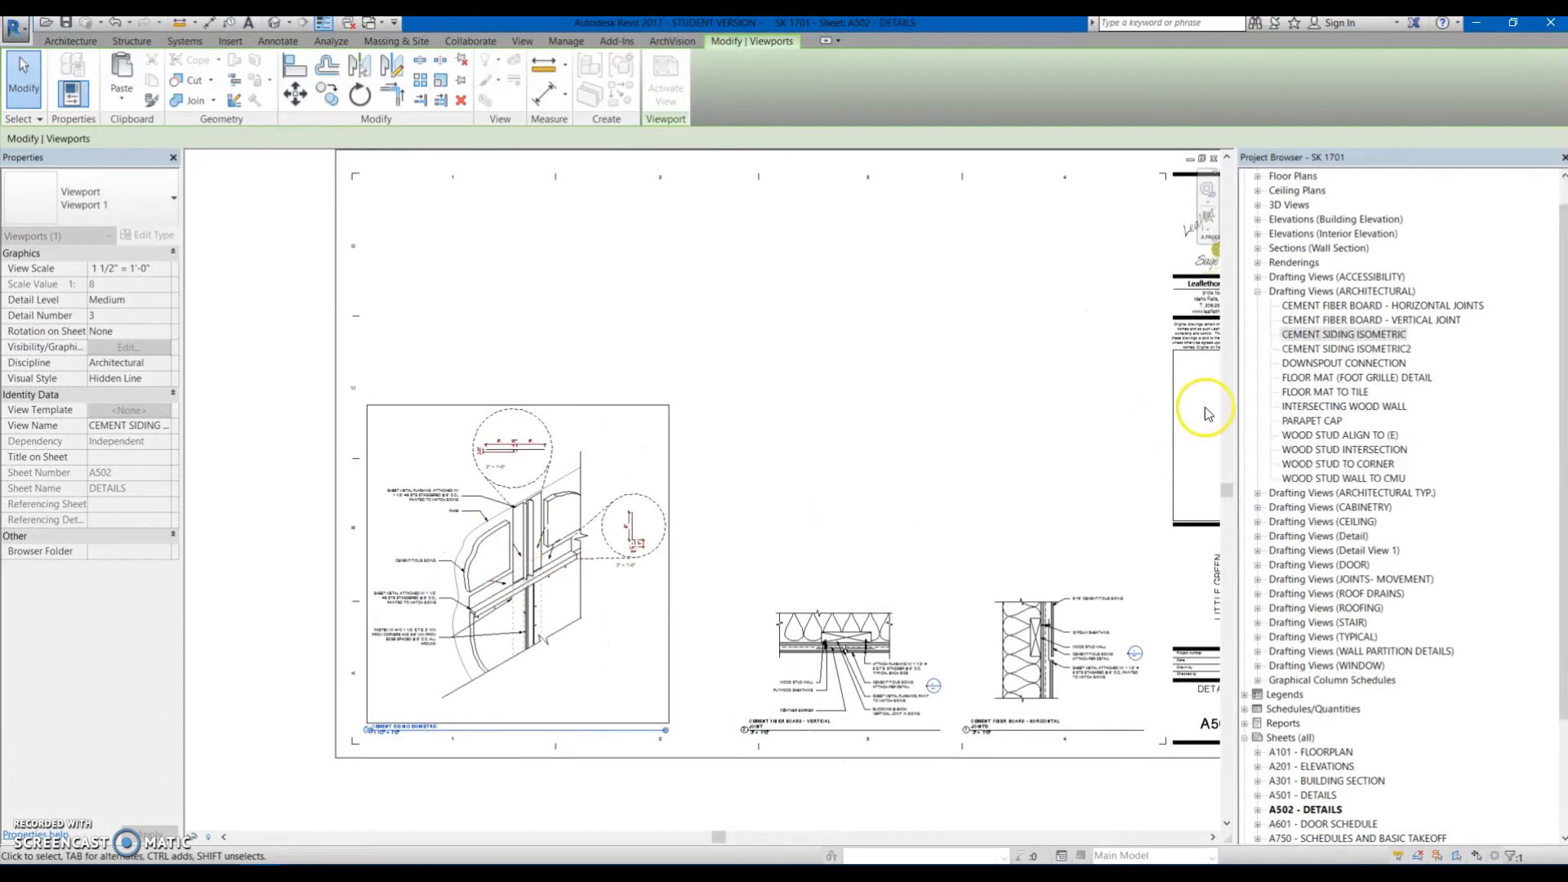
Check the duplicate CEMENT SIDING ISOMETRIC2 drafting view, close it and delete it from the project.
left_click(1327, 349)
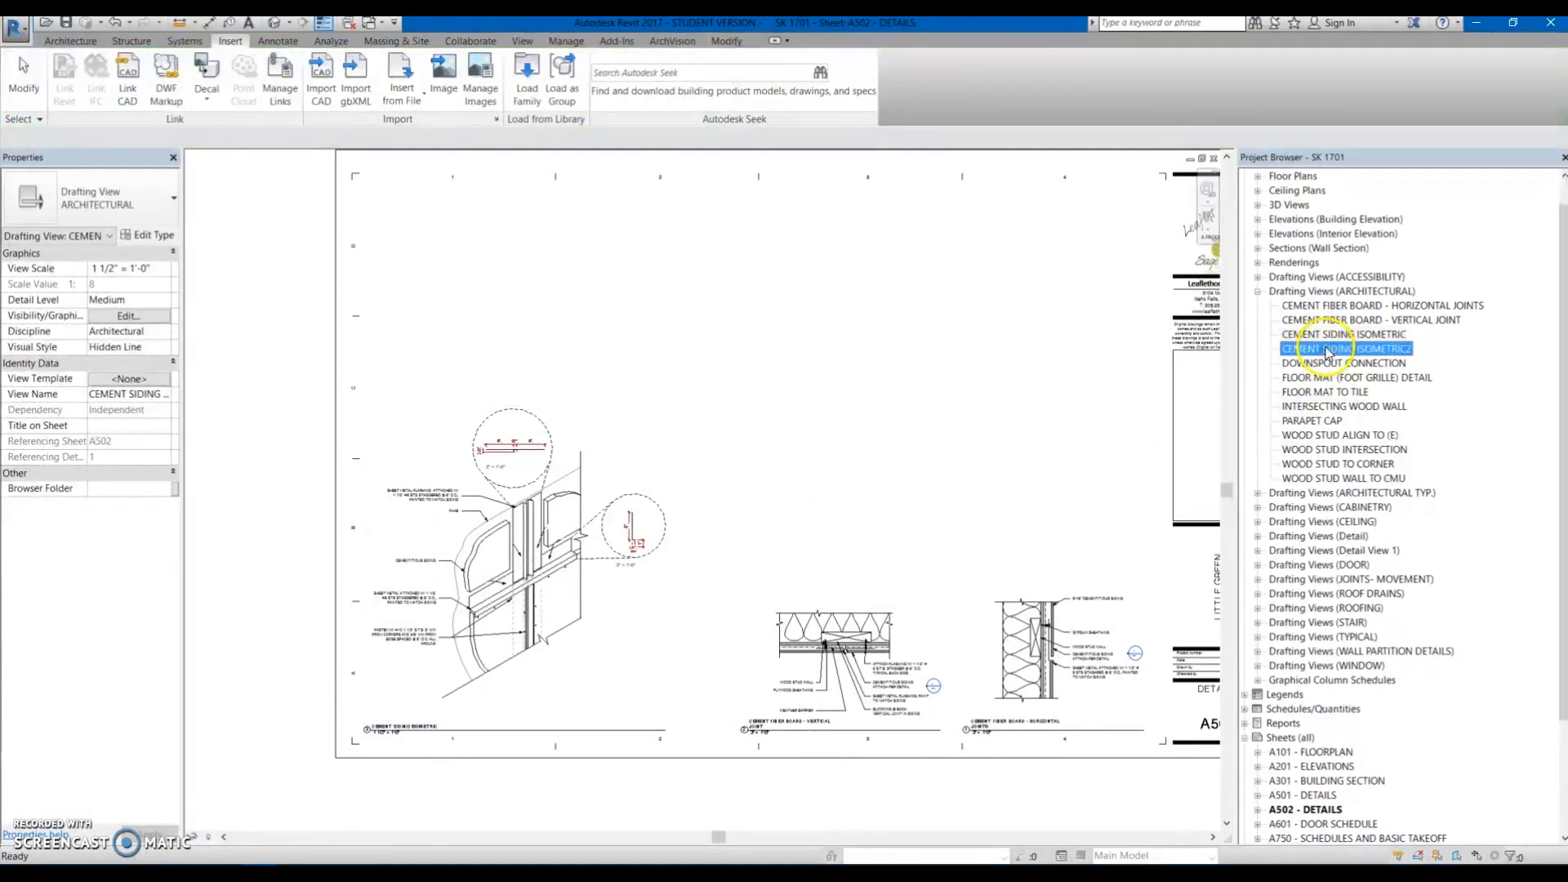
double_click(1323, 349)
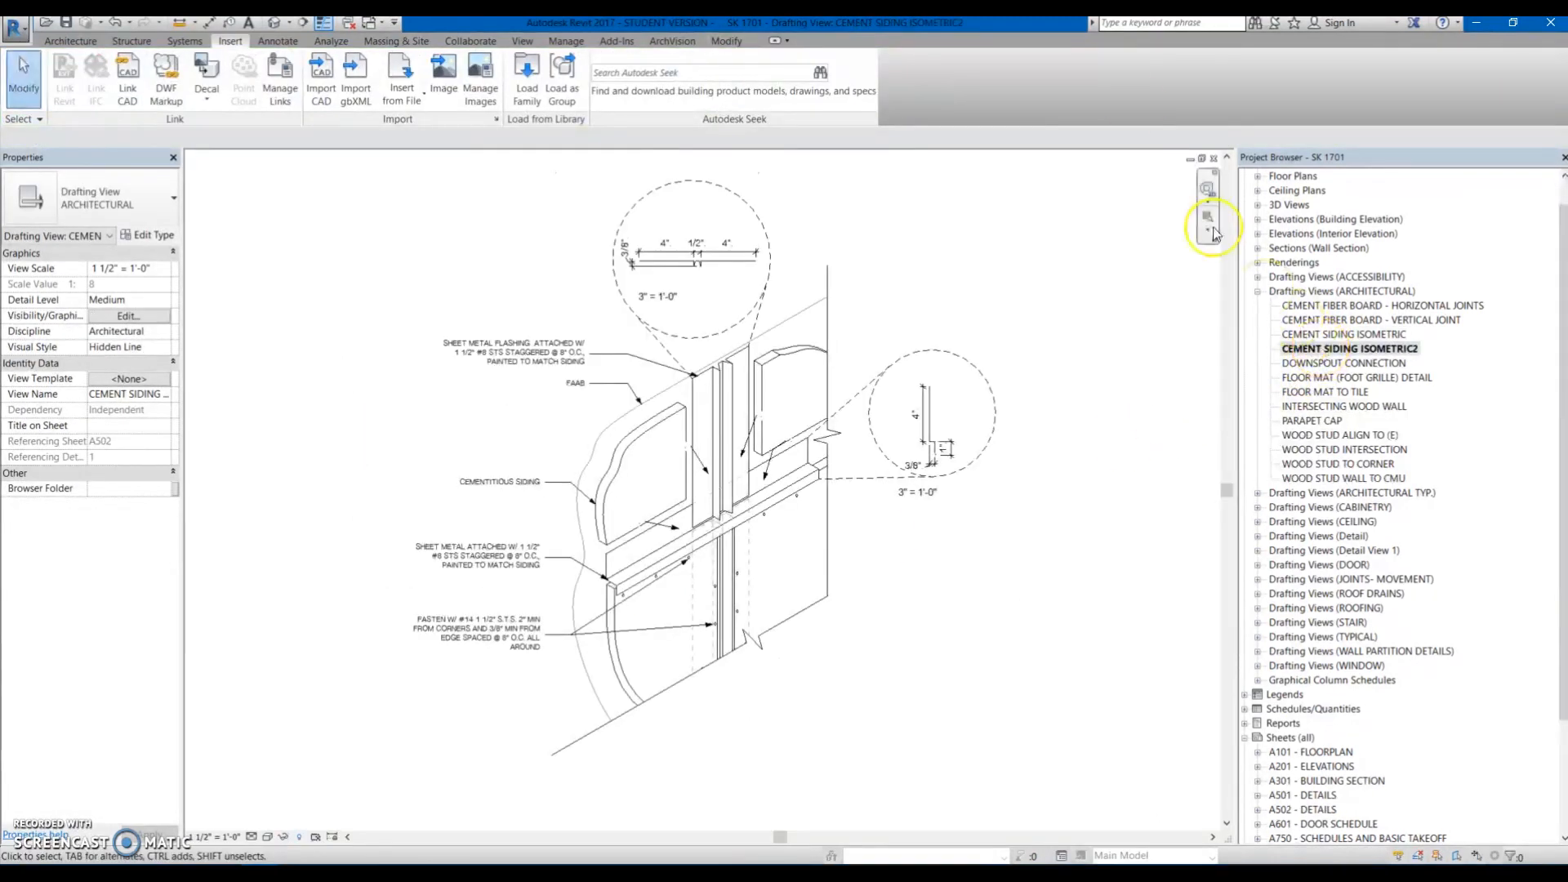
left_click(1215, 160)
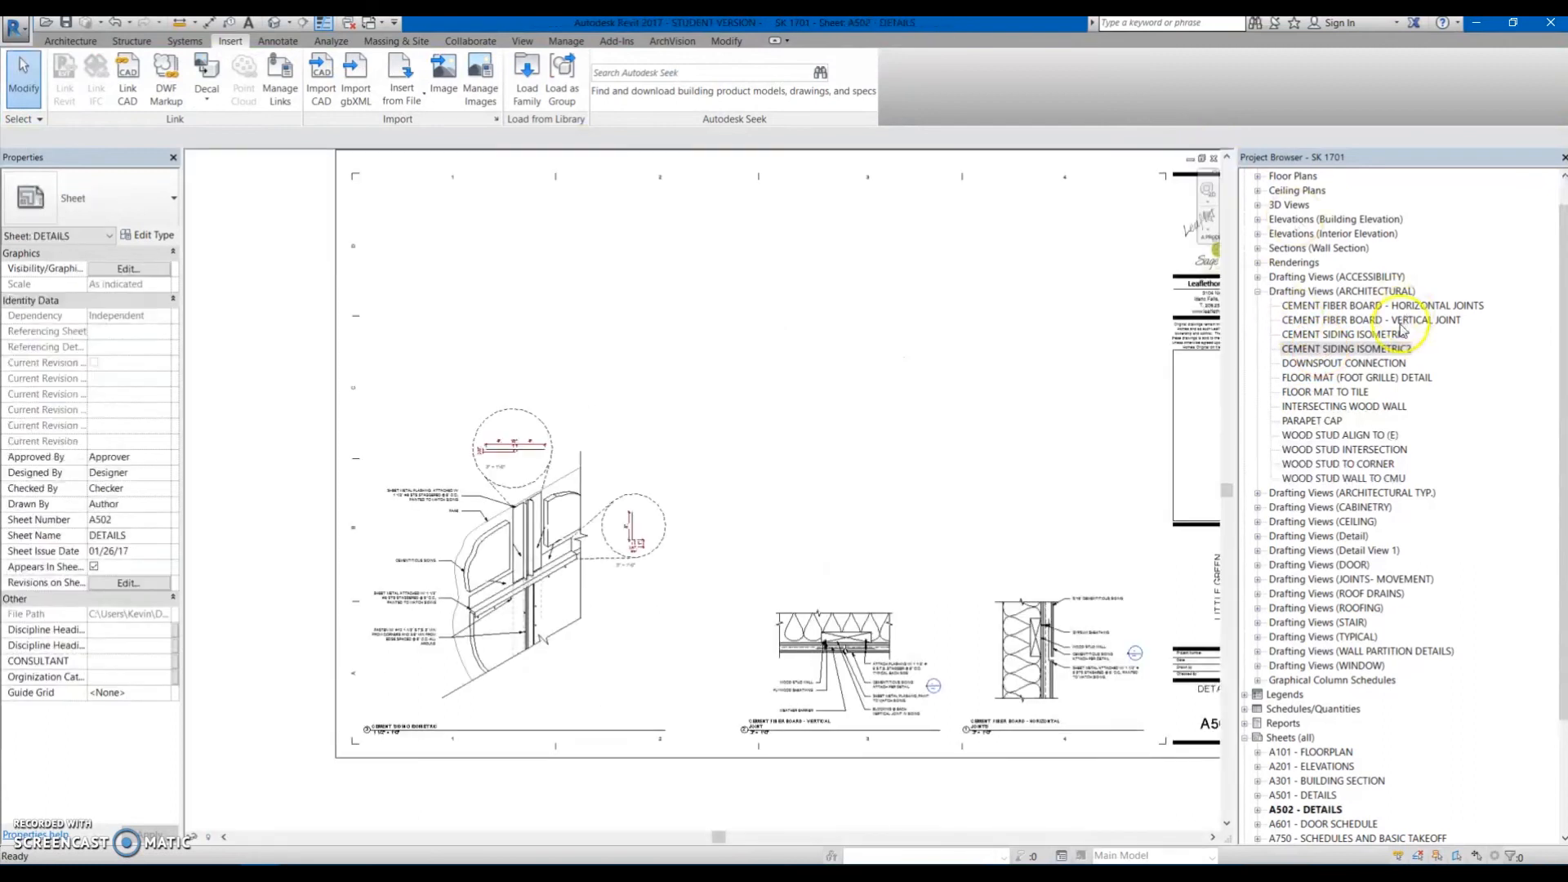
left_click(1360, 350)
key("Delete")
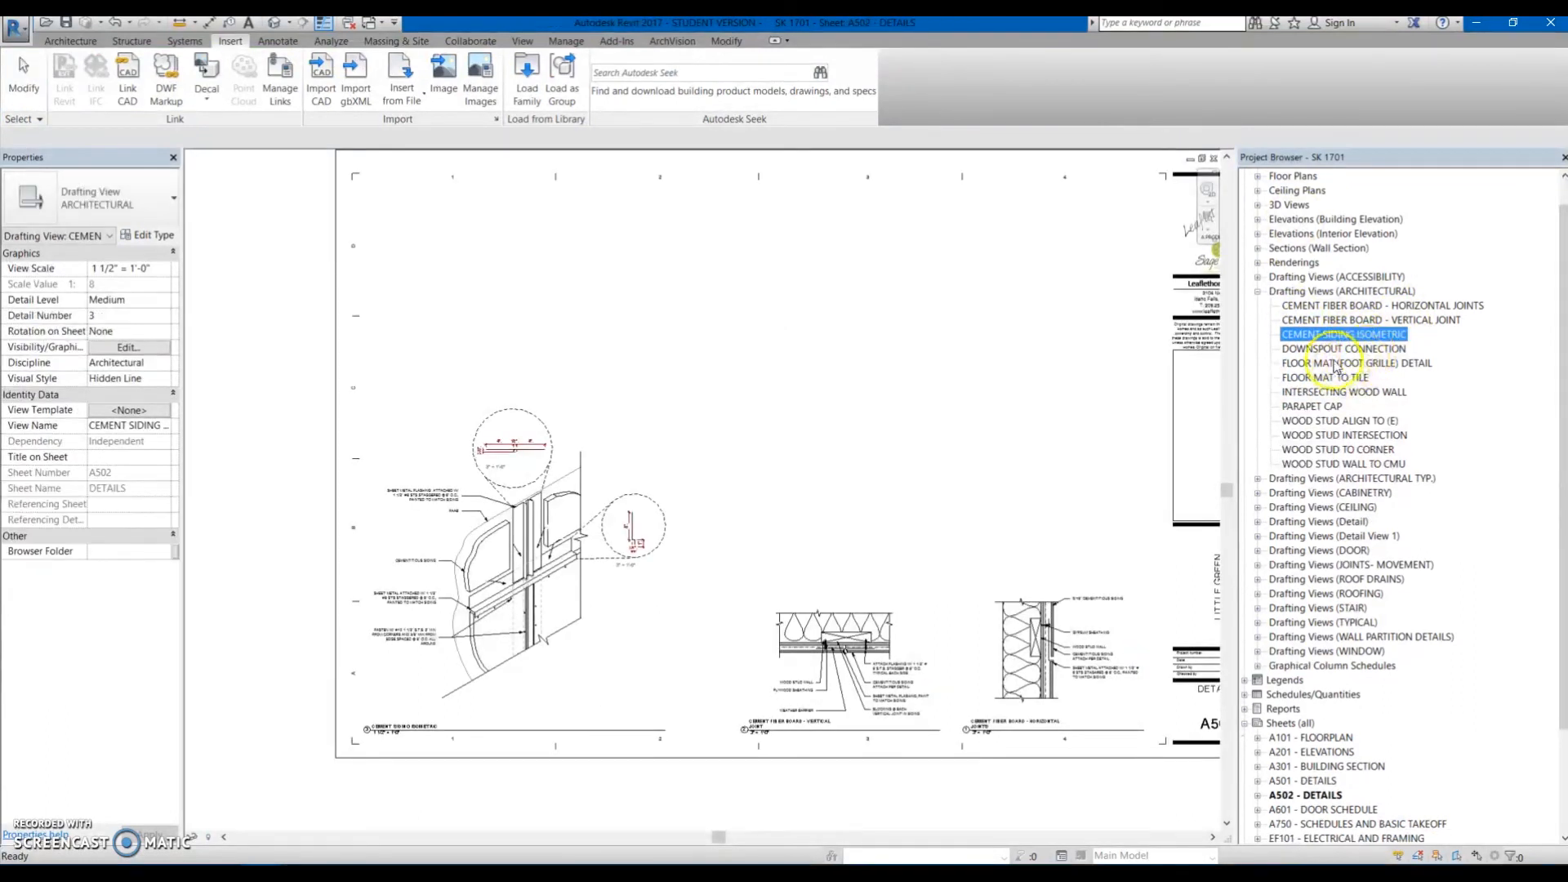
Examine the placed cement fiber board joint details on the sheet and the project's list of drafting views.
left_click(905, 505)
scroll(923, 515, "down", 3)
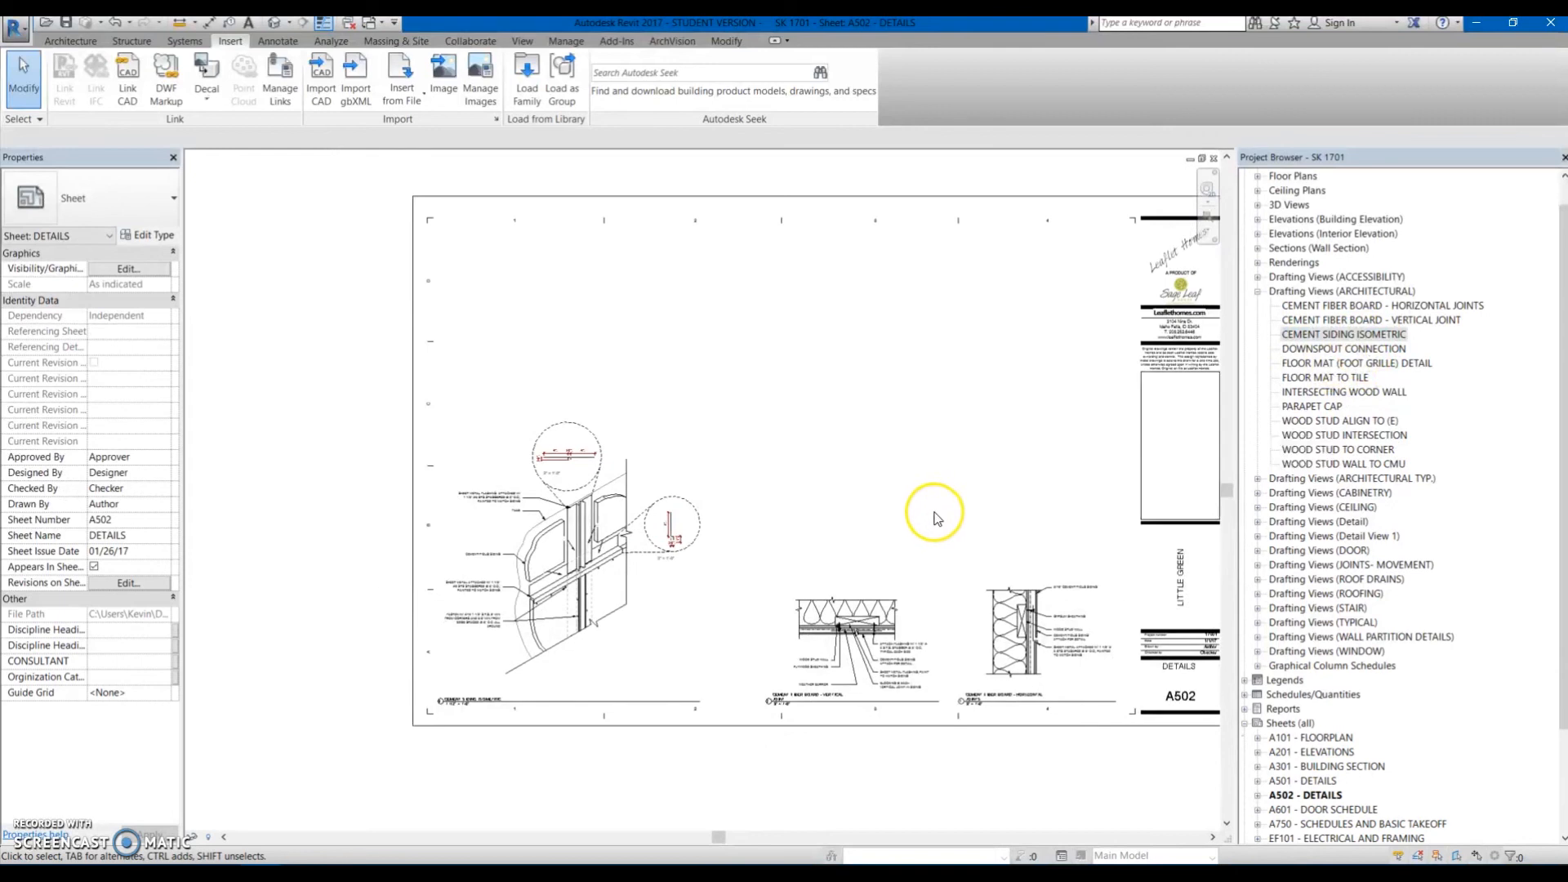
scroll(941, 561, "up", 2)
left_click(996, 604)
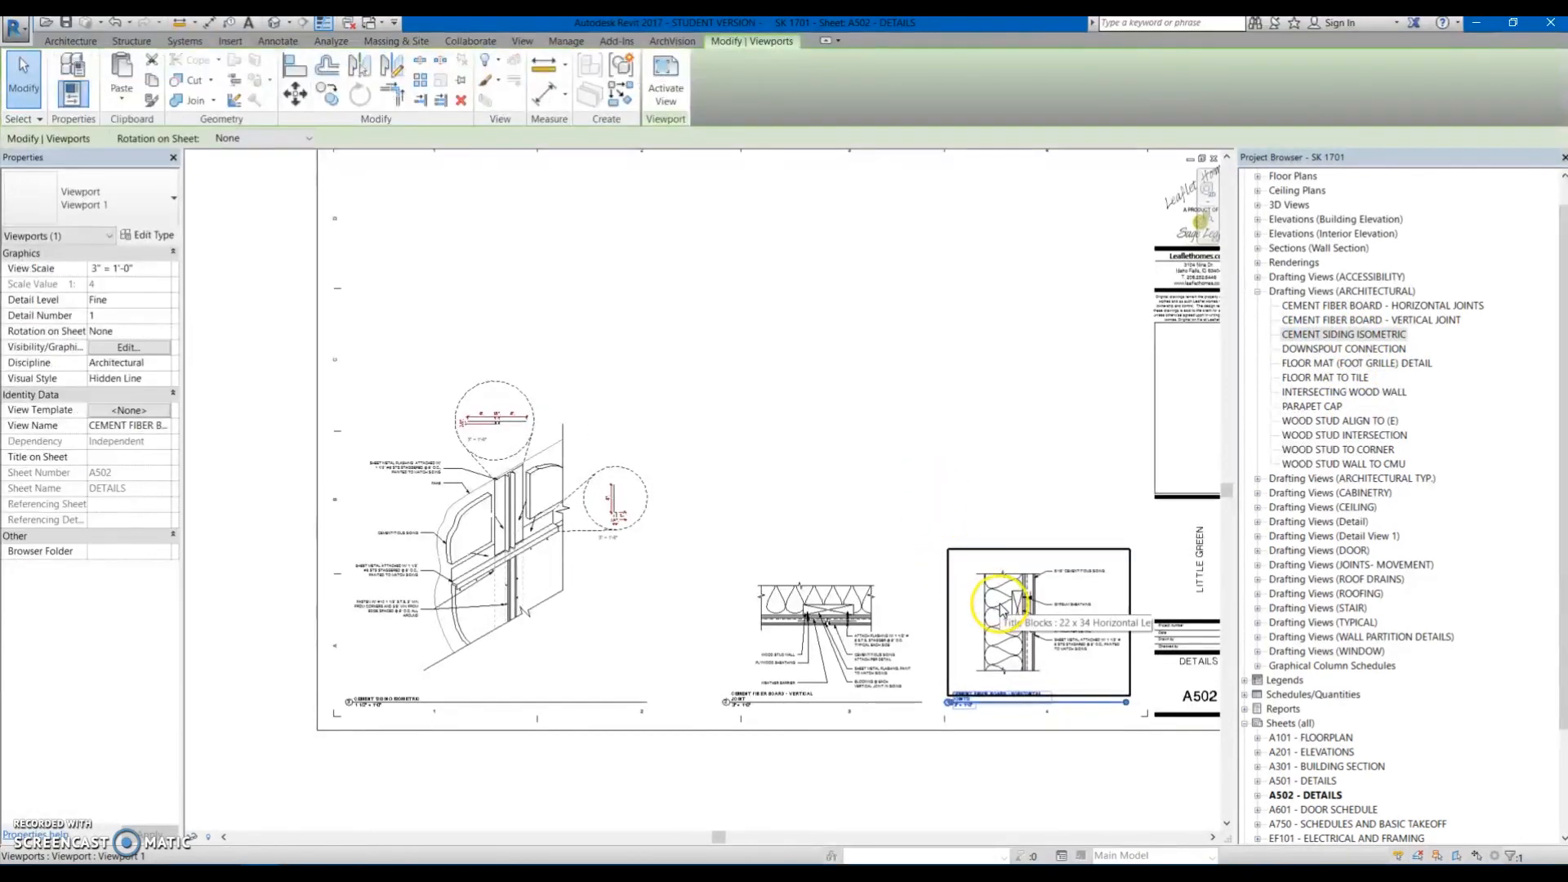
scroll(1022, 621, "up", 2)
scroll(1022, 621, "up", 2)
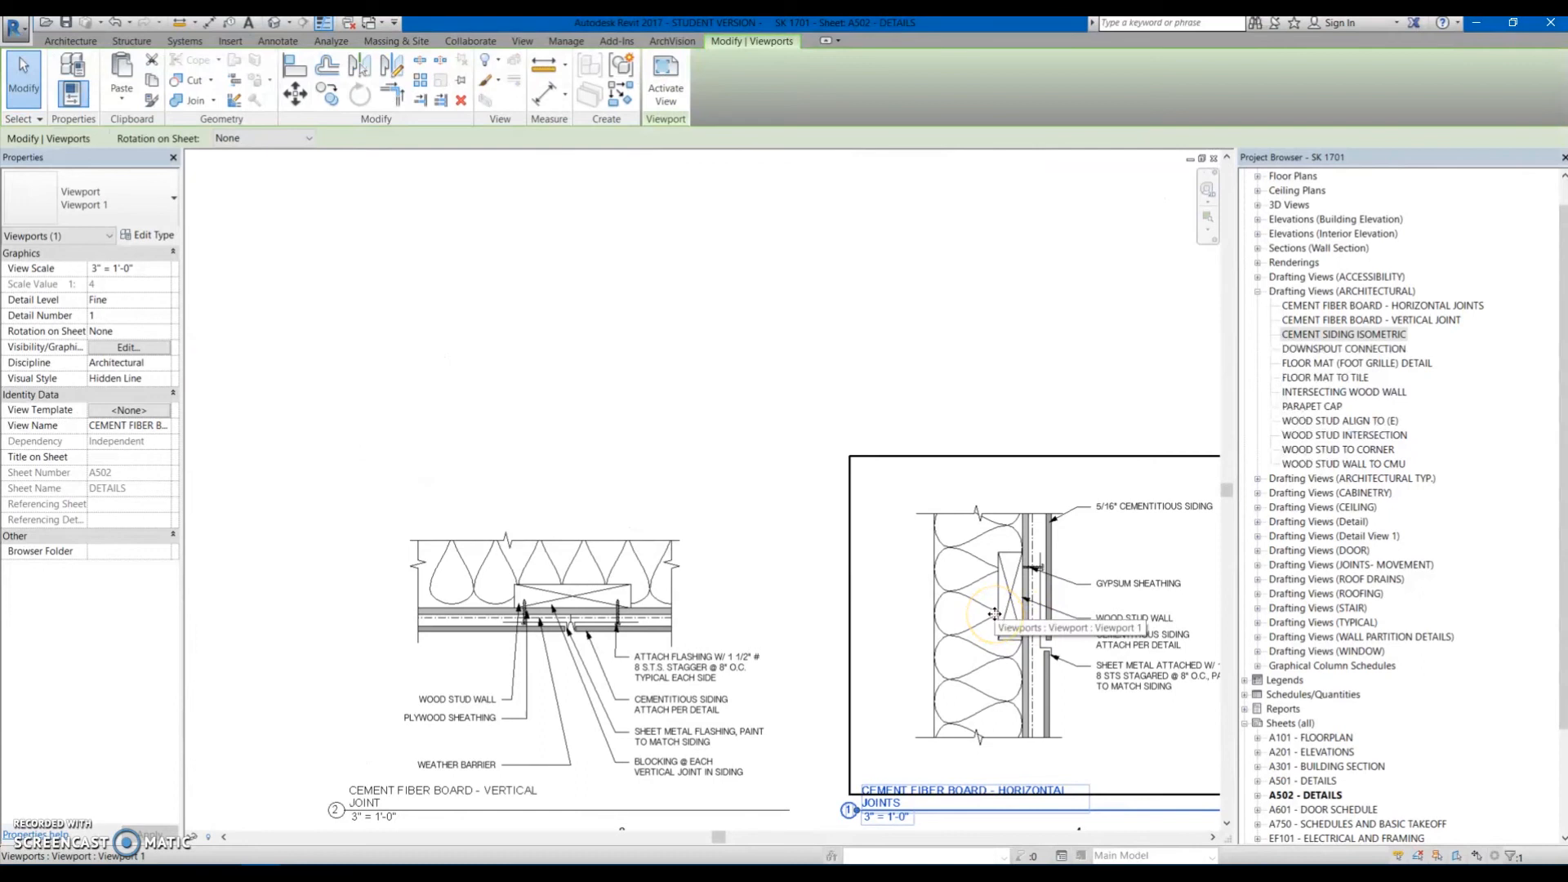
middle_click_drag(1019, 605, 987, 607)
scroll(998, 618, "up", 1)
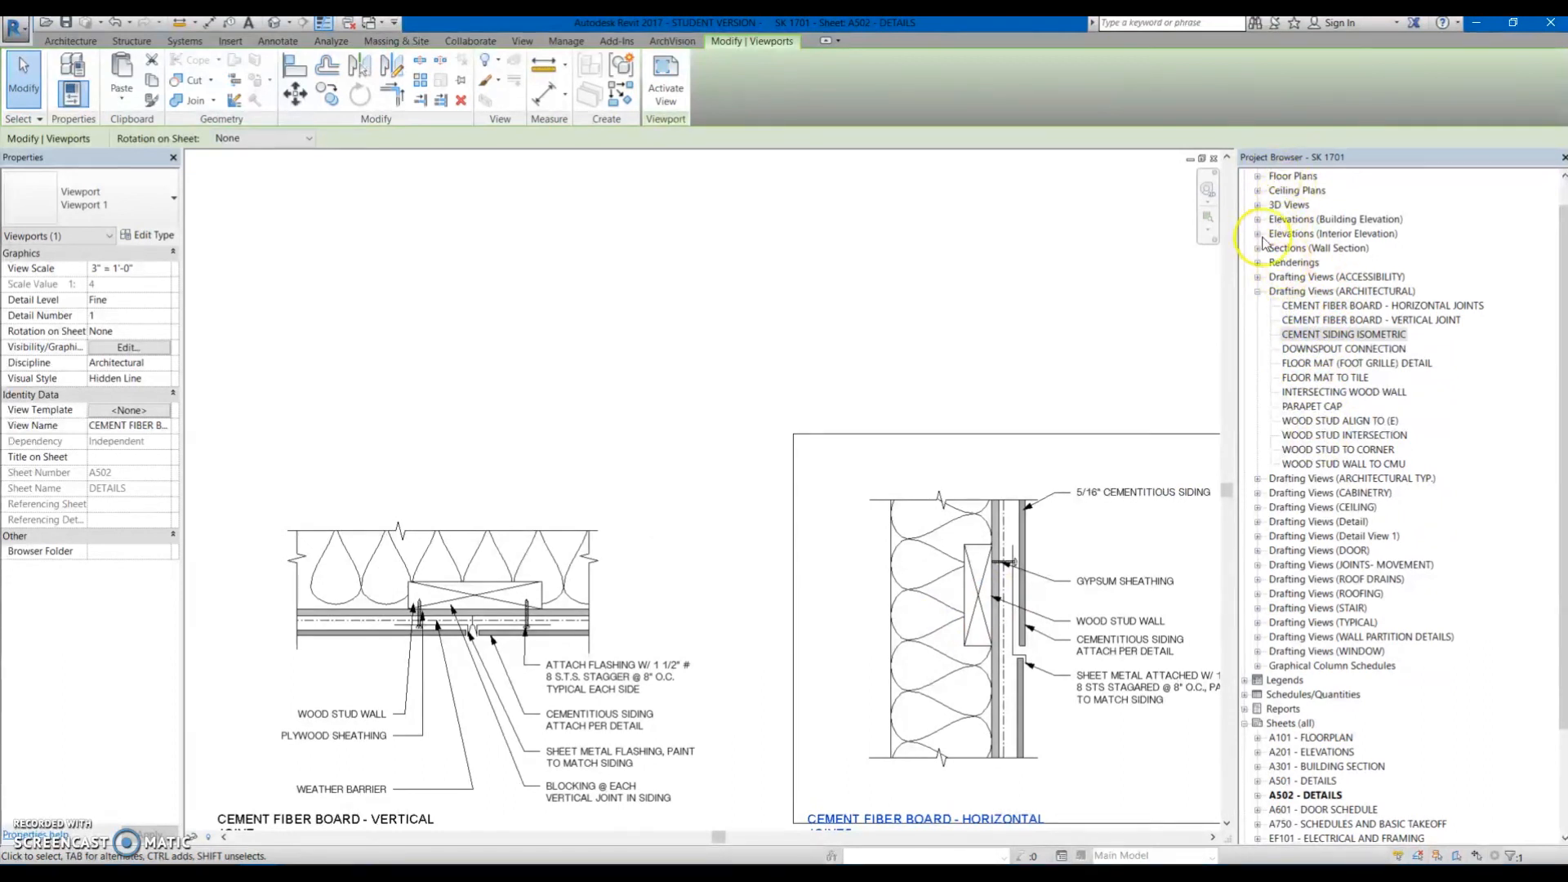
scroll(1331, 356, "down", 1)
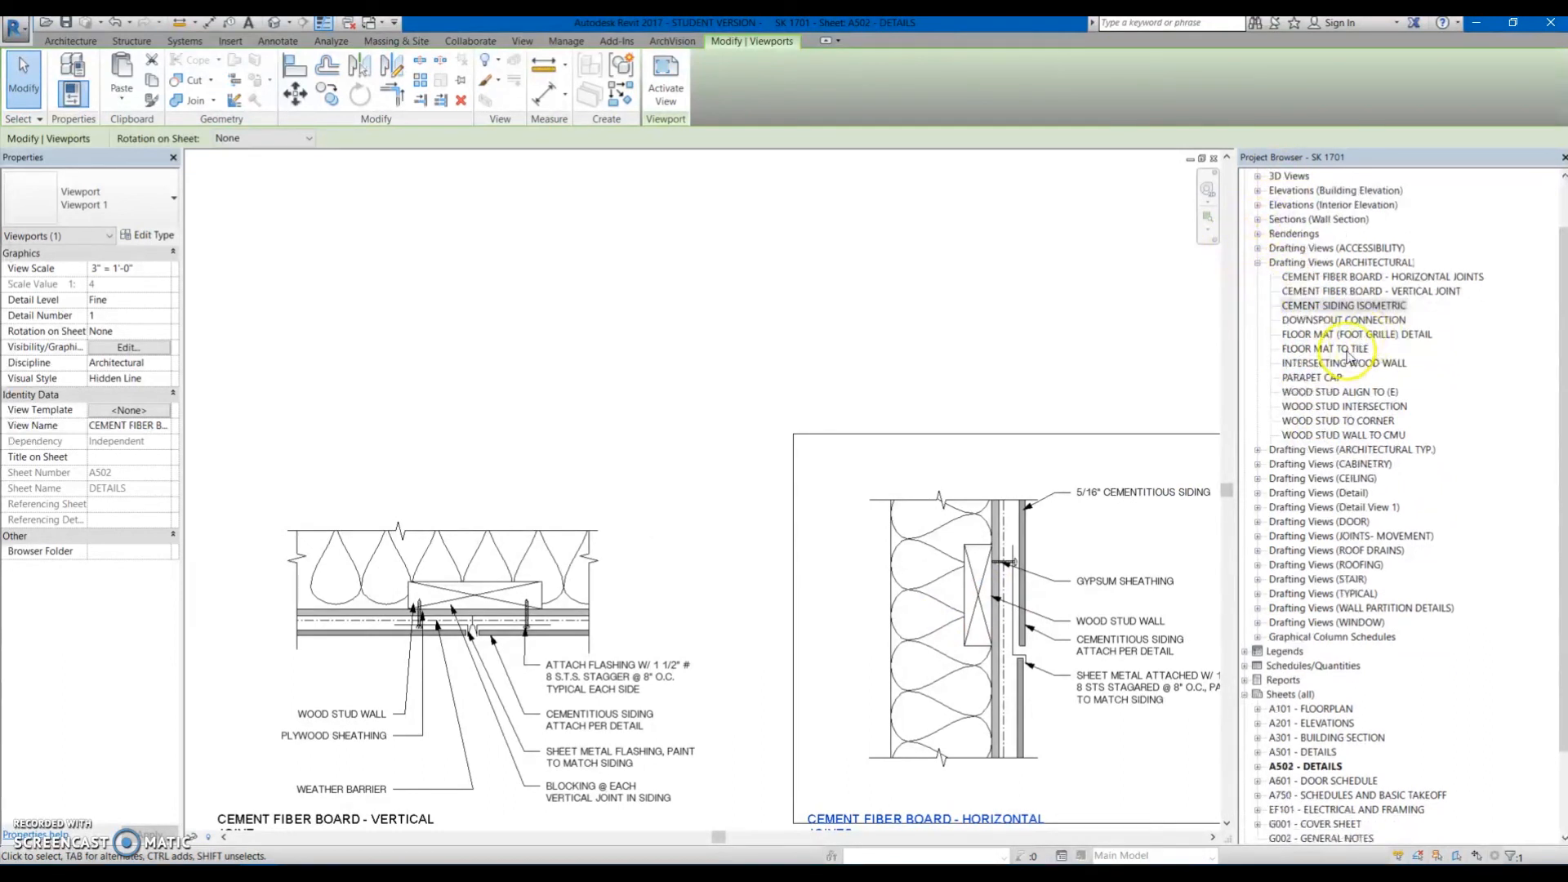
scroll(1327, 352, "up", 2)
left_click(938, 371)
scroll(938, 373, "down", 2)
middle_click_drag(905, 389, 870, 398)
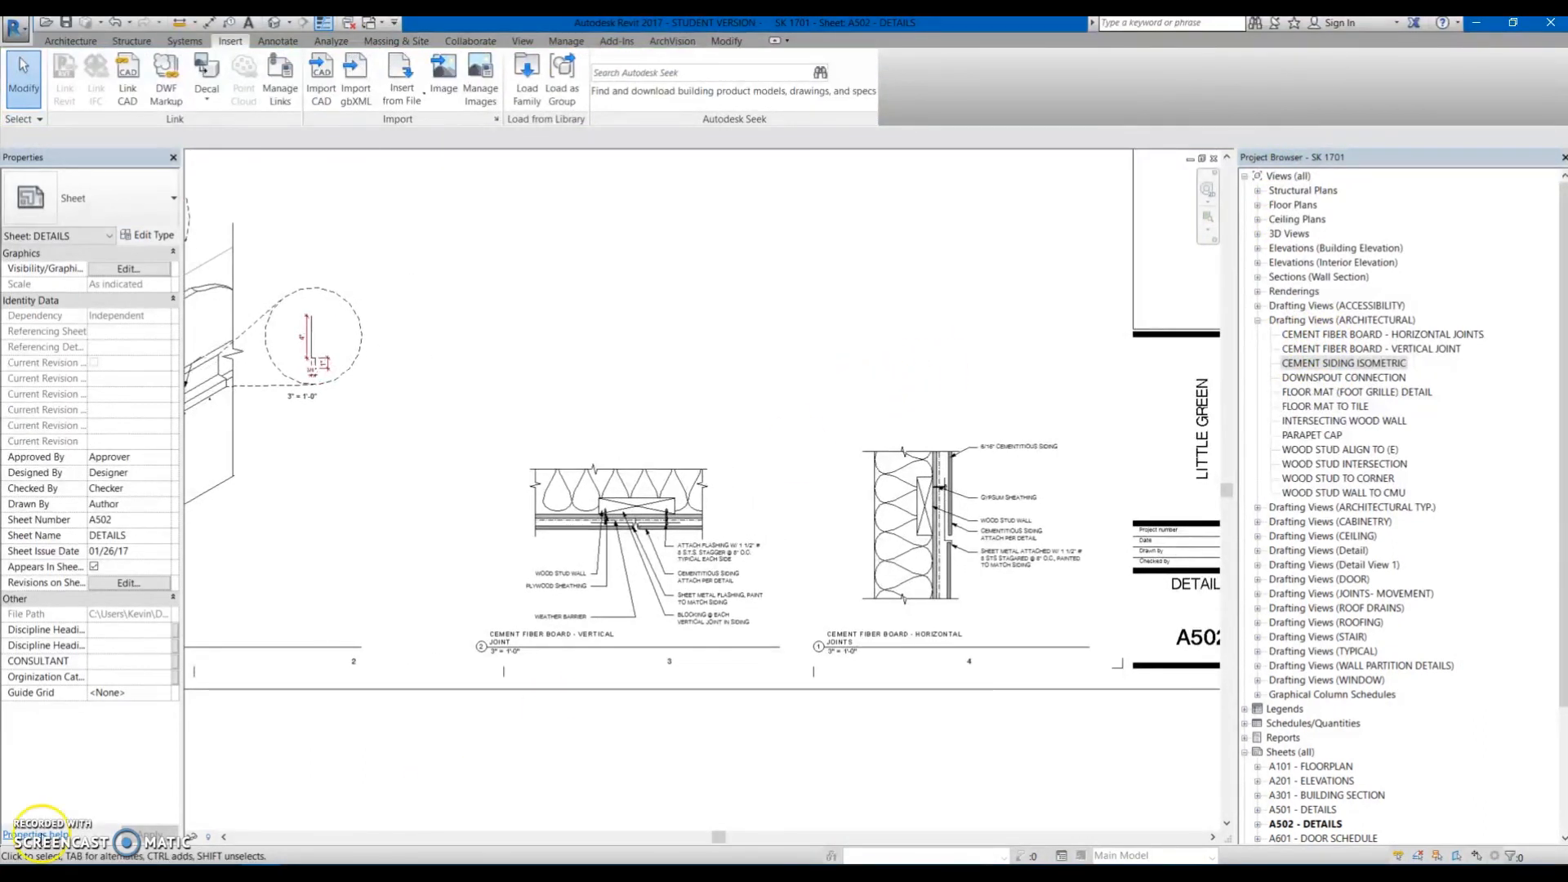